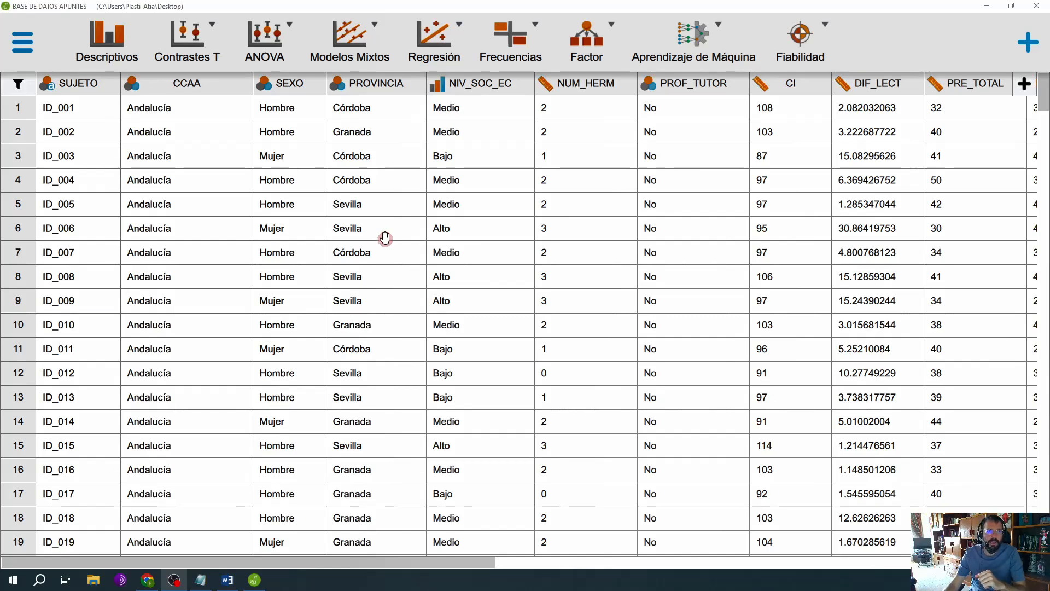
Step: Display the value labels of CCAA and PROVINCIA, enlarging the label area to fit all six provinces
left_click(202, 97)
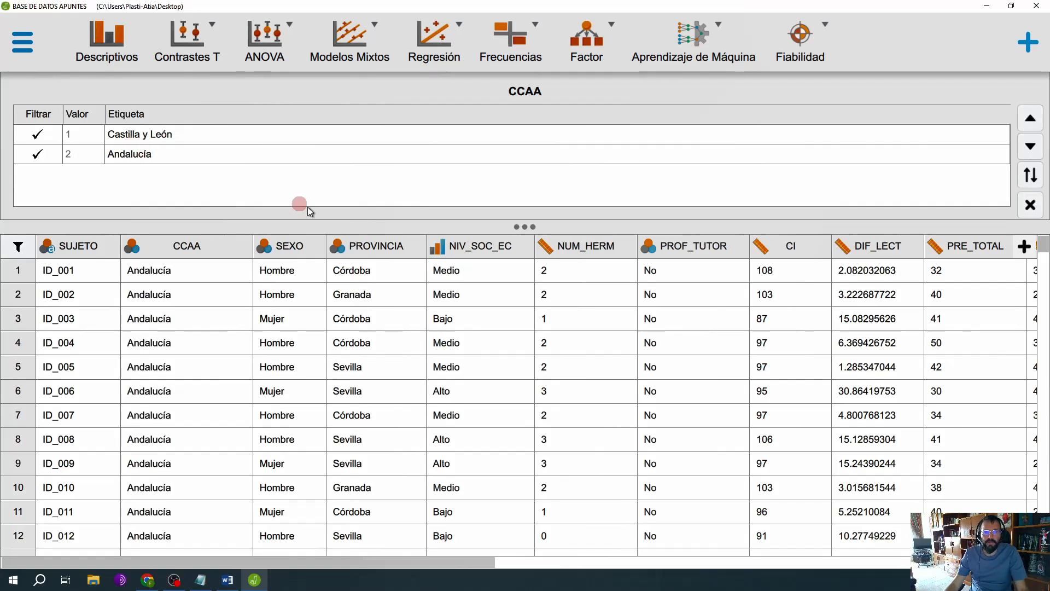
left_click(371, 253)
left_click_drag(522, 227, 460, 266)
left_click_drag(526, 260, 519, 275)
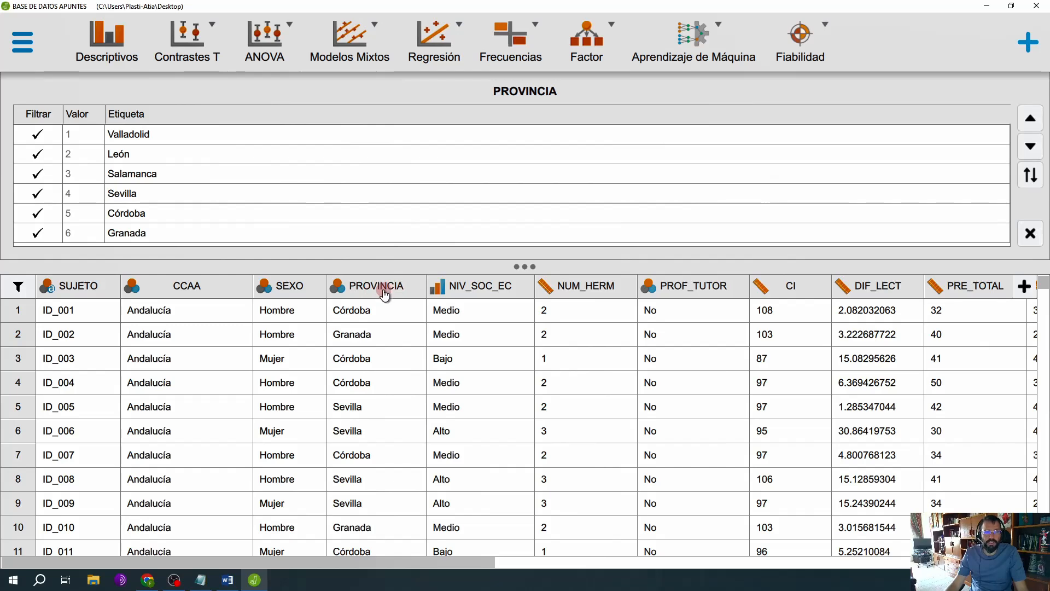
double_click(119, 134)
left_click(118, 155)
double_click(126, 173)
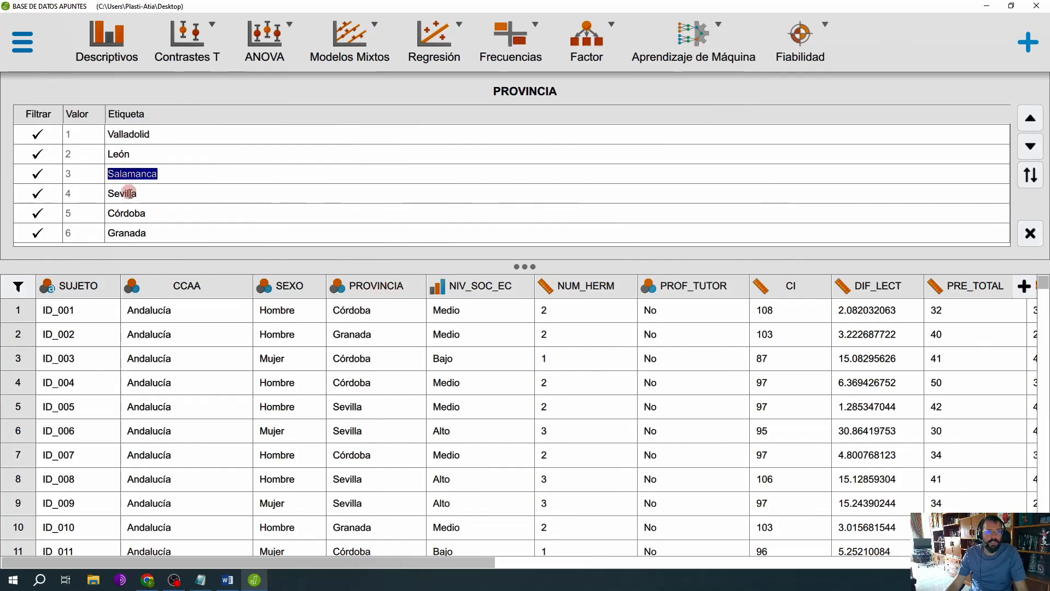
left_click(134, 163)
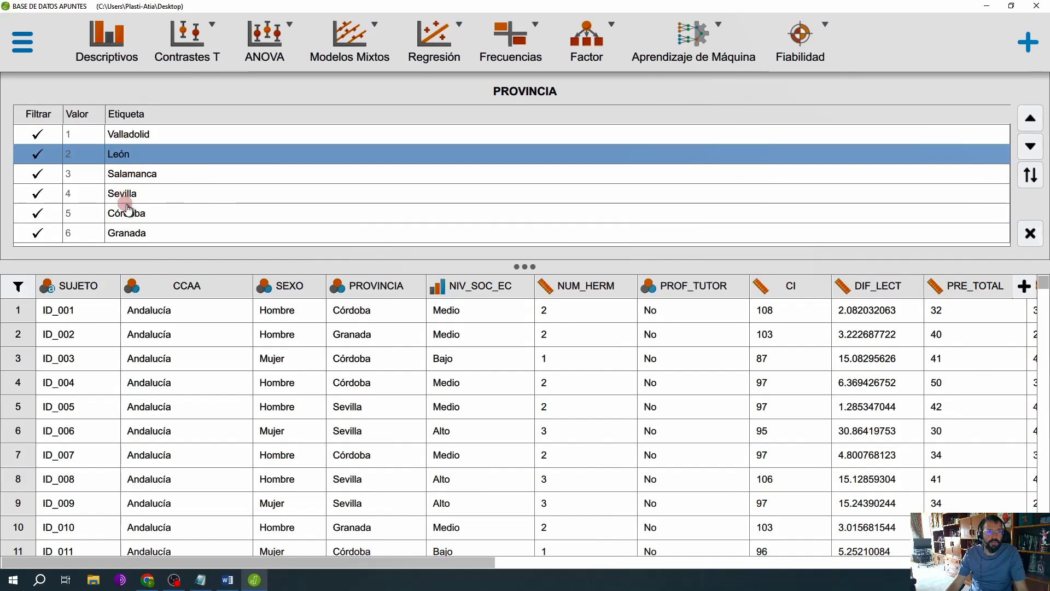
Step: Try filtering Sevilla out of the PROVINCIA variable, and include it again
left_click(39, 194)
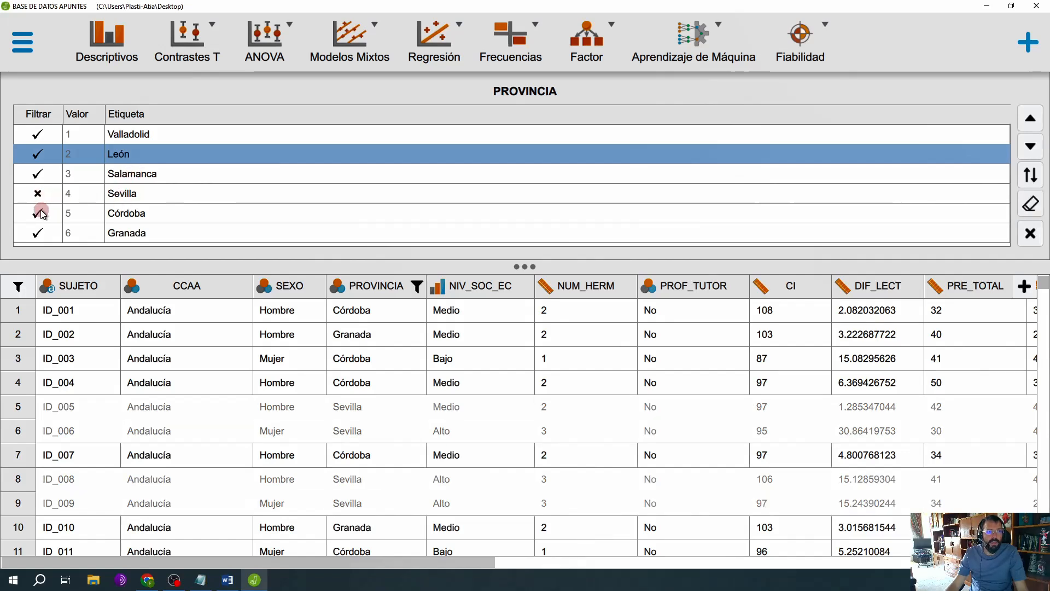
left_click(40, 195)
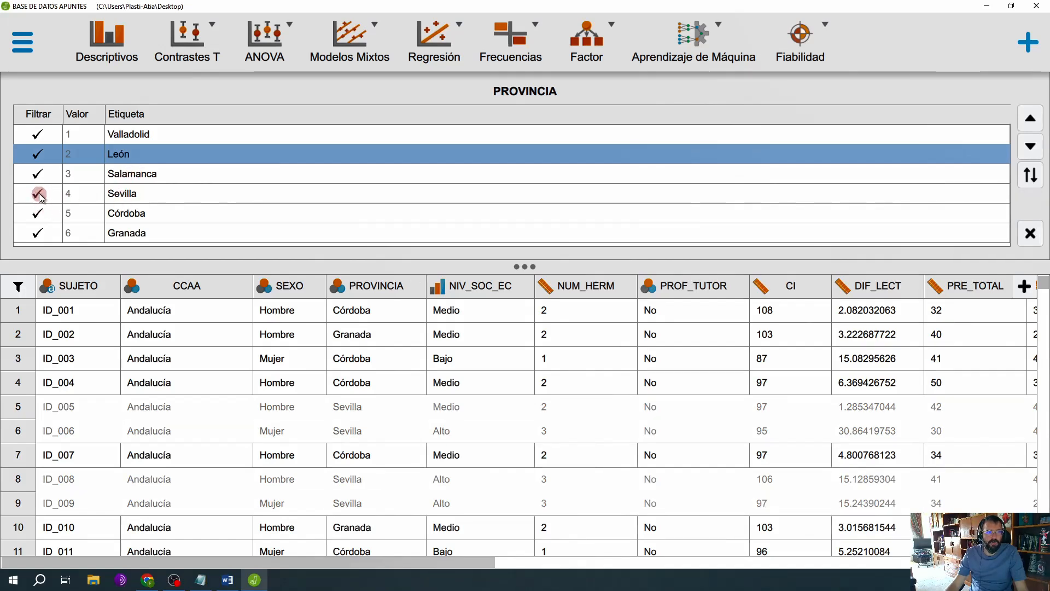
Step: Filter the data by CCAA so that Andalucía is excluded and only Castilla y León remains included
left_click(188, 288)
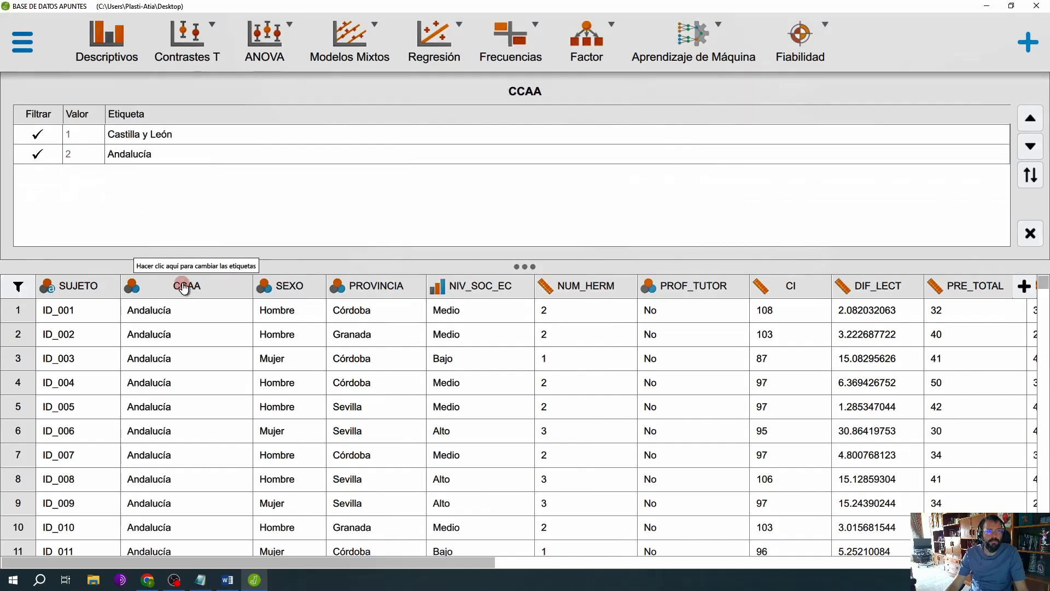
left_click(38, 134)
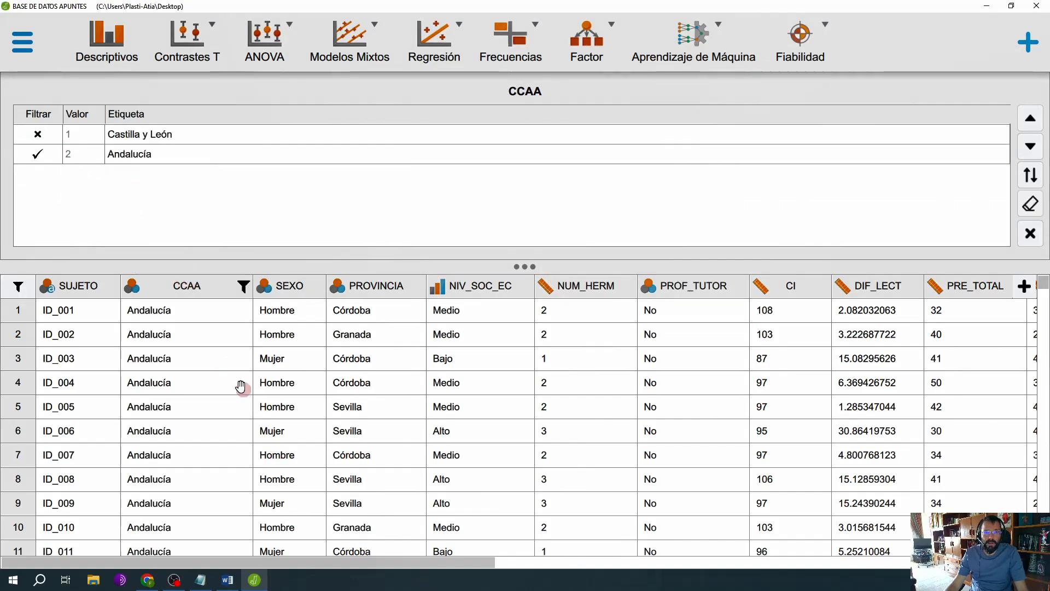
left_click(38, 134)
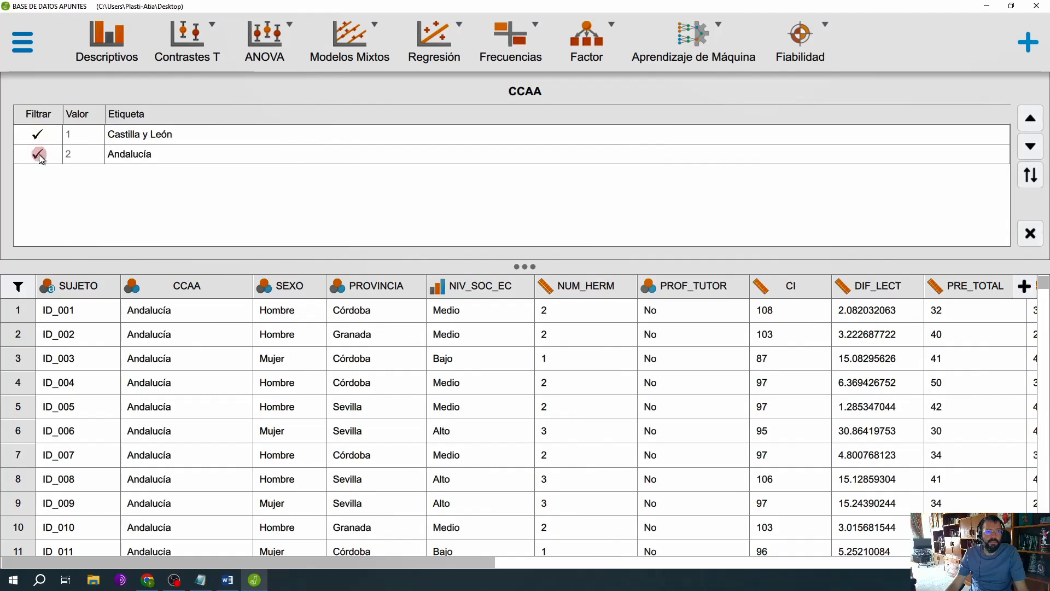
left_click(40, 155)
Step: Examine which data rows the CCAA filter leaves active and which provinces they contain, closing the label editor
scroll(260, 391, "down", 6)
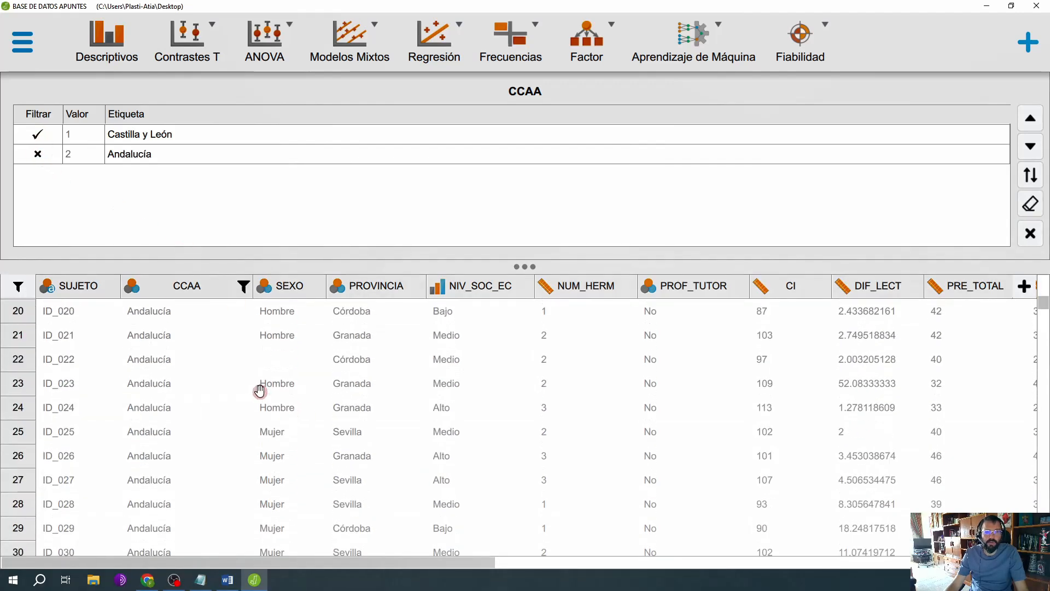
scroll(260, 390, "down", 5)
scroll(258, 393, "up", 3)
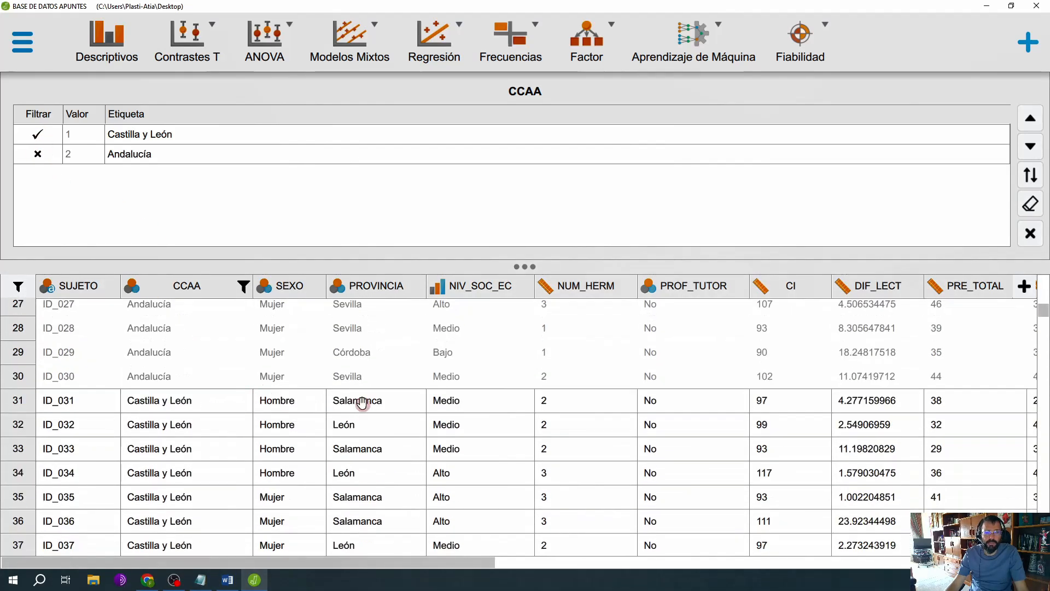
scroll(383, 391, "down", 1)
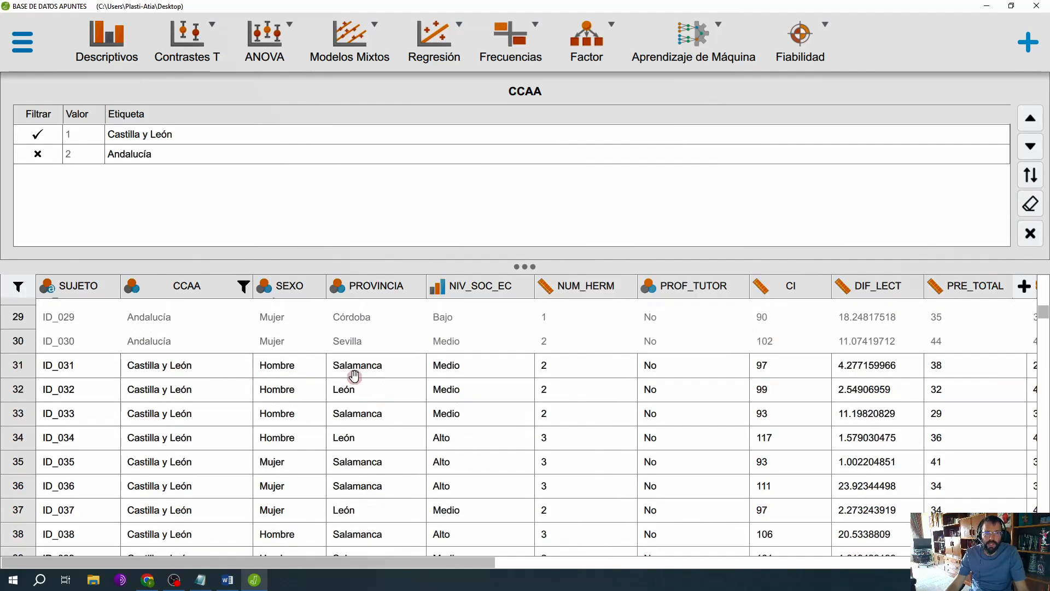
scroll(372, 402, "down", 5)
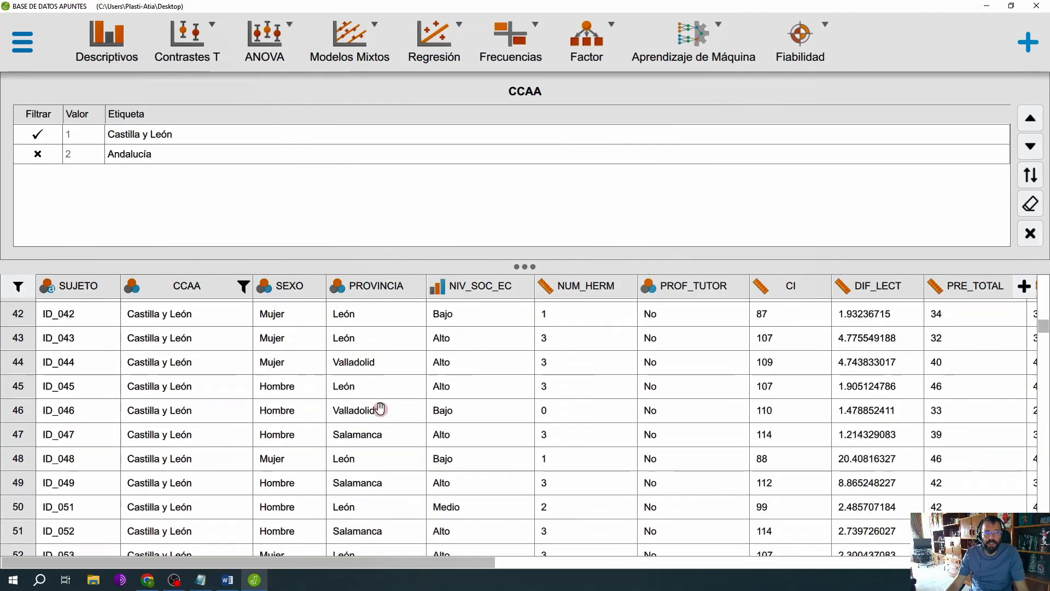
scroll(385, 418, "down", 4)
scroll(385, 419, "up", 10)
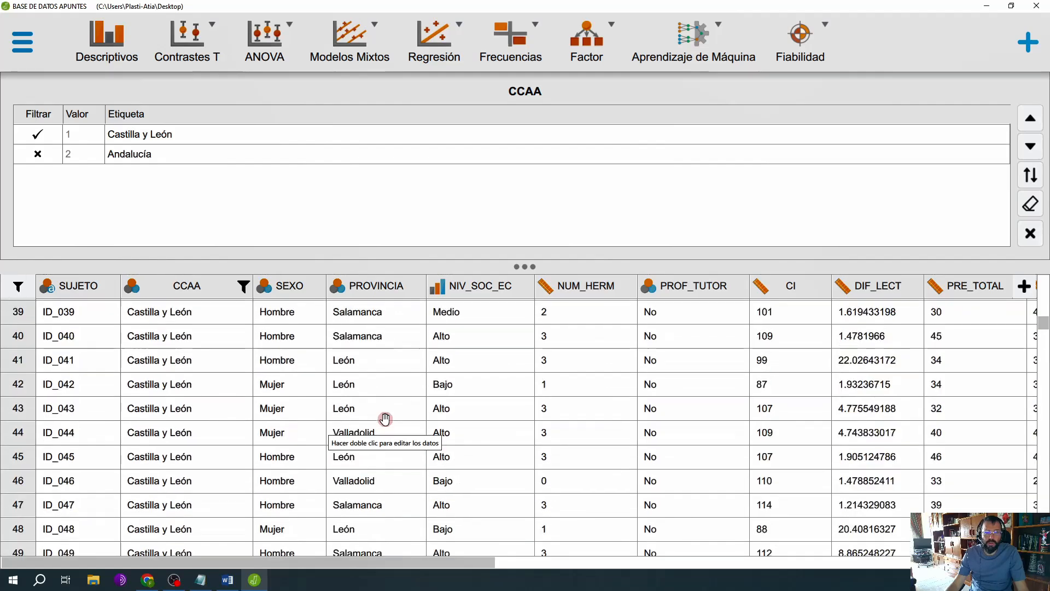
scroll(372, 402, "up", 1)
scroll(366, 364, "up", 7)
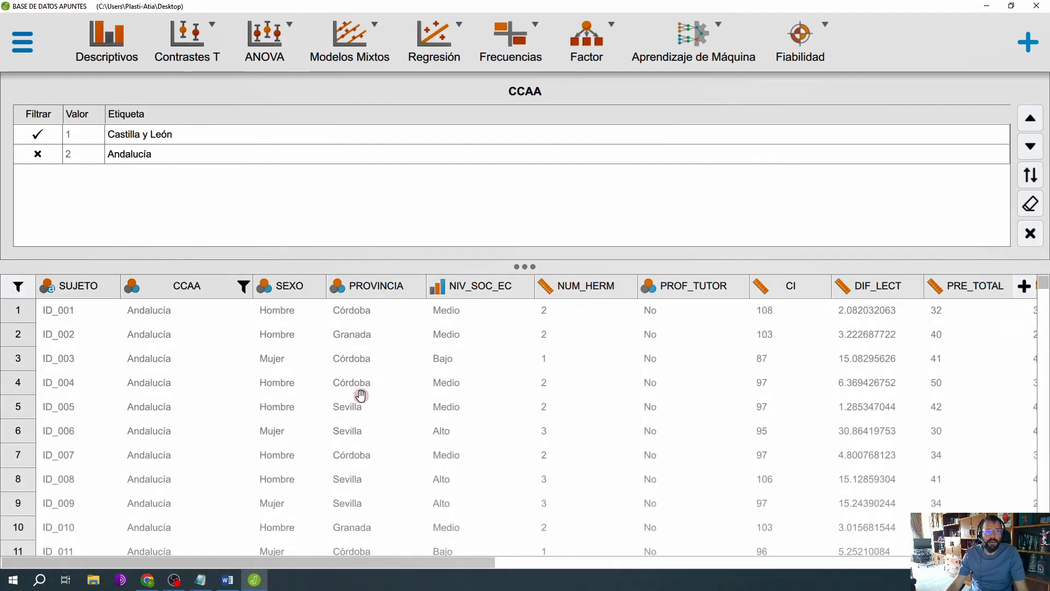
left_click(186, 285)
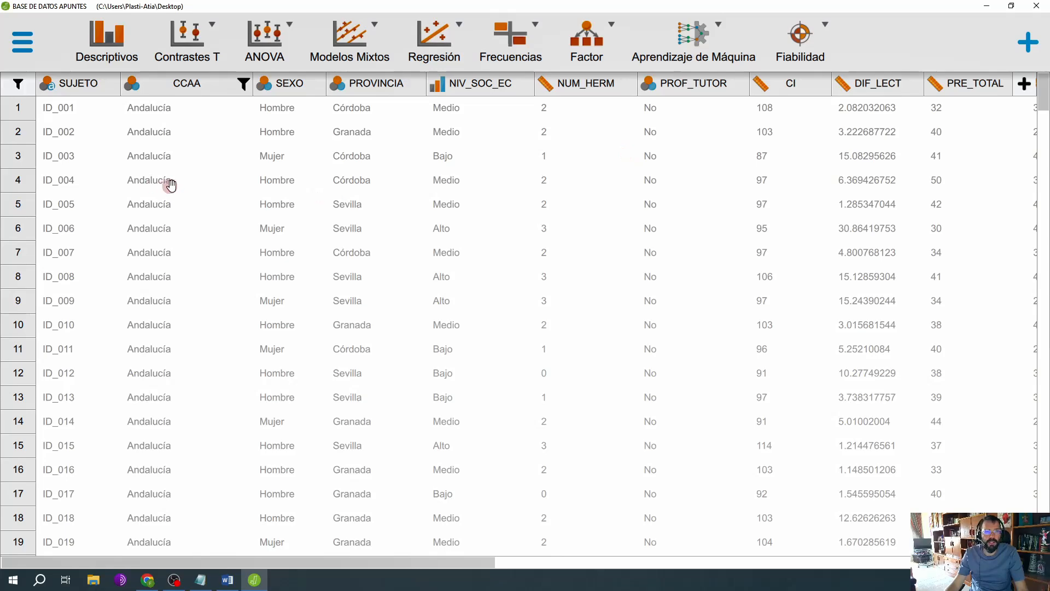
scroll(202, 192, "down", 10)
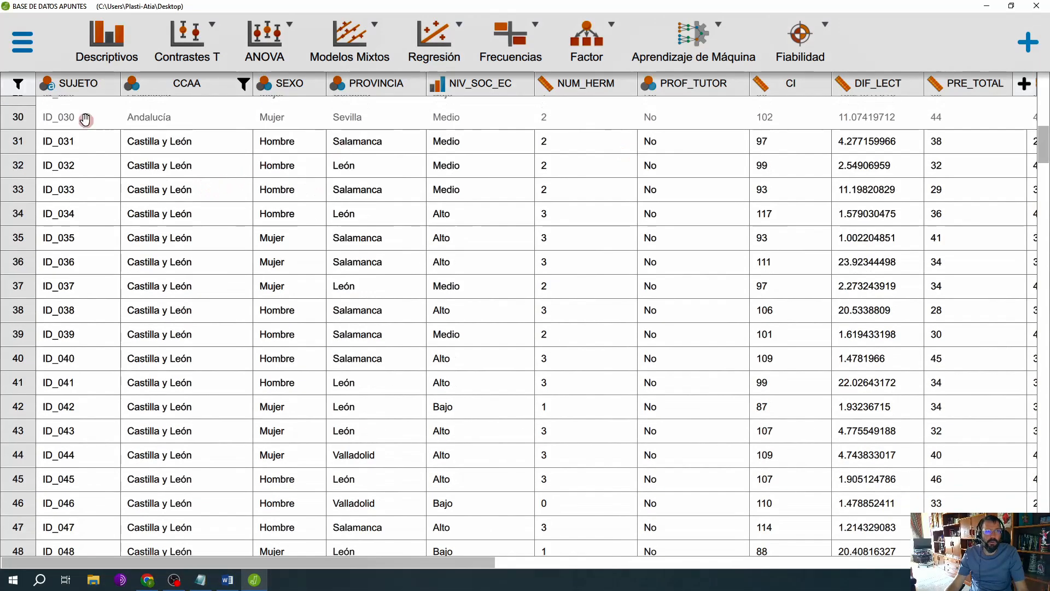
Step: Create a descriptive statistics analysis (Descriptivos) of CI, split by PROVINCIA
left_click(108, 47)
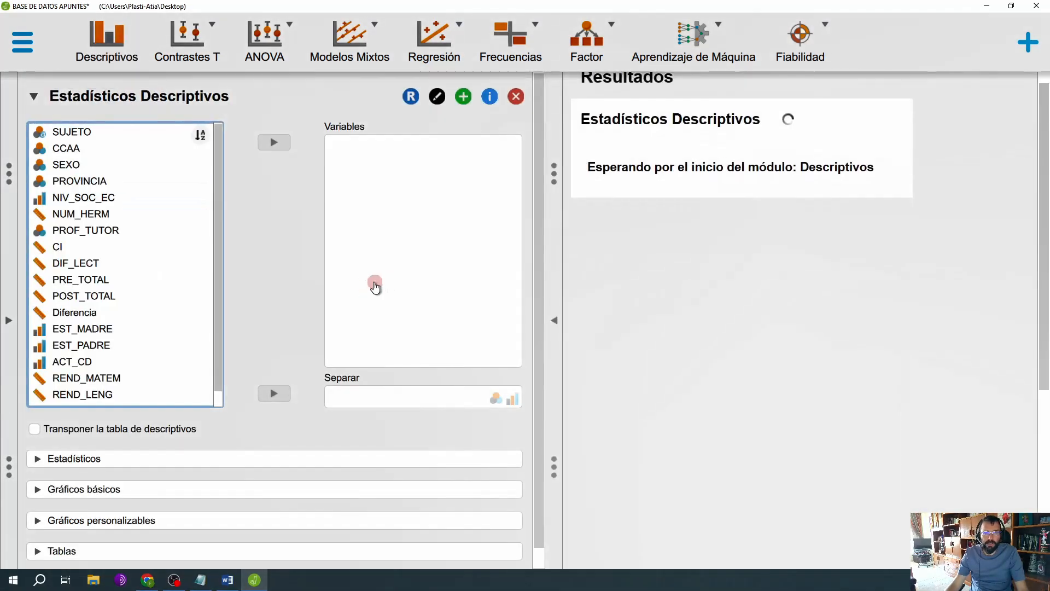
left_click(112, 182)
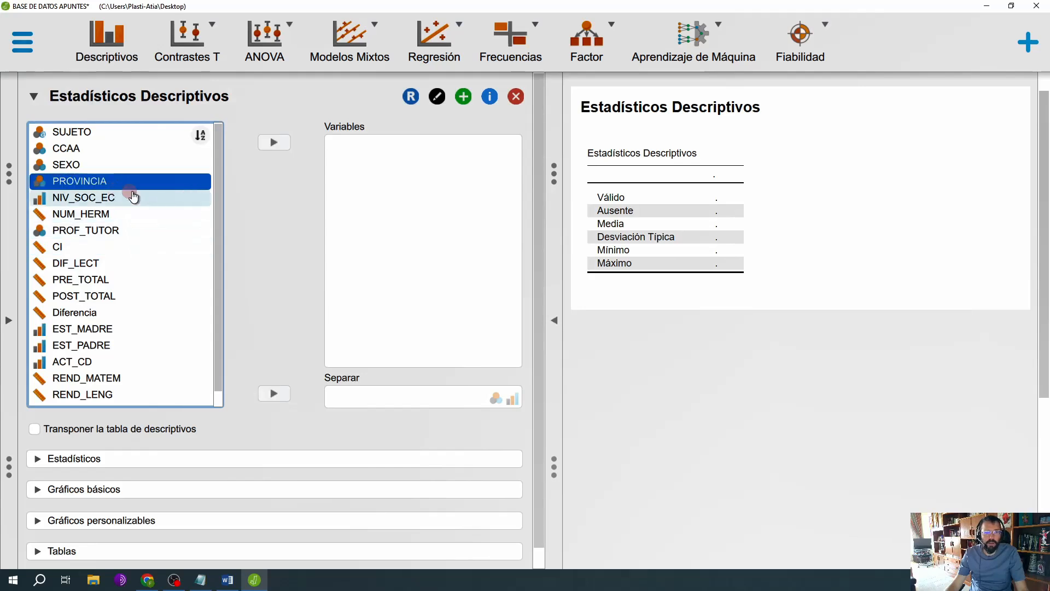
left_click(276, 394)
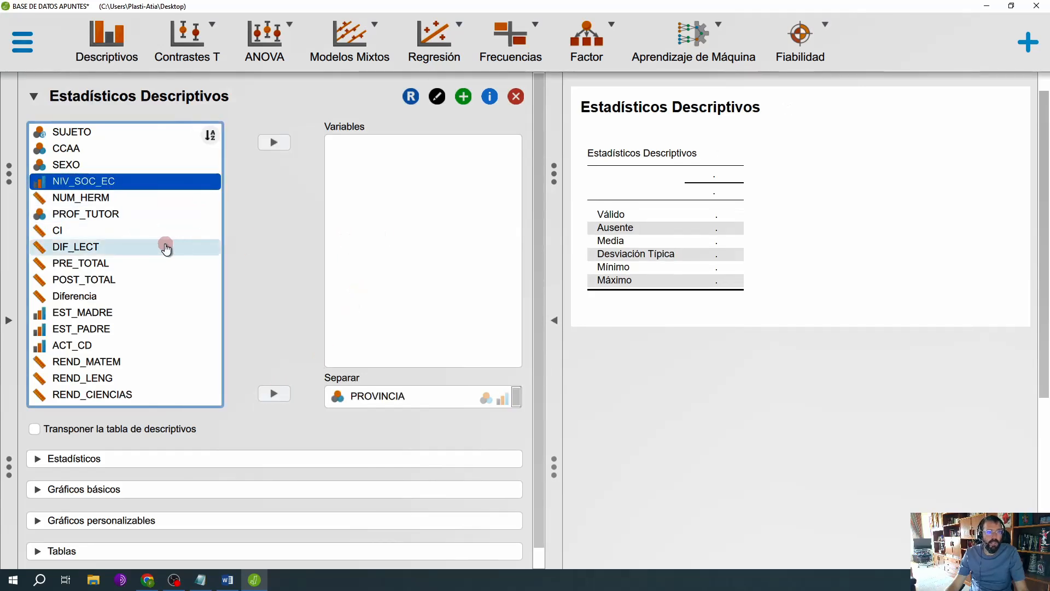
left_click(98, 232)
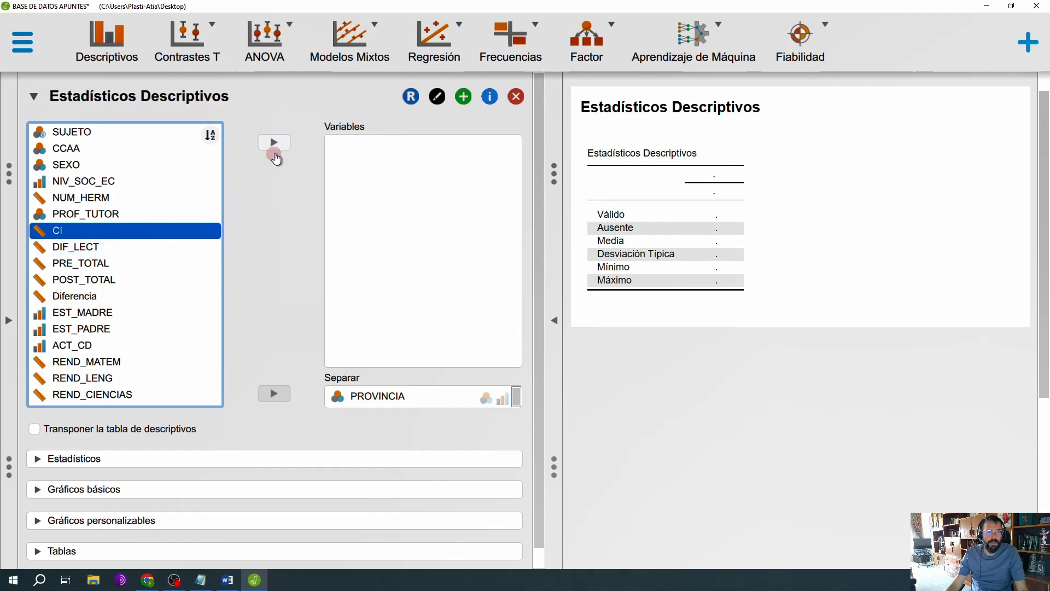
left_click(274, 155)
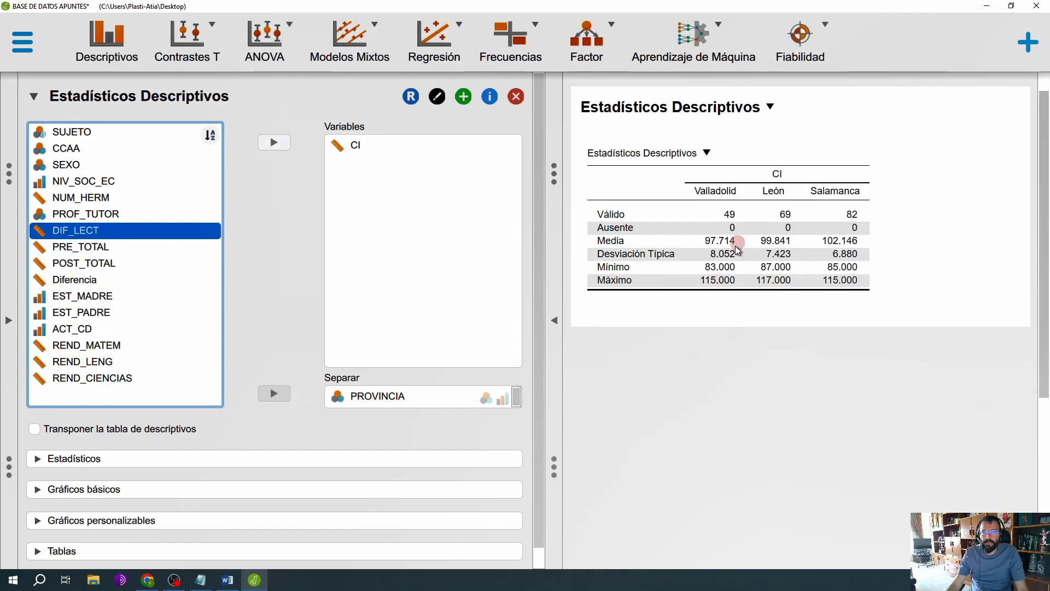
Step: Add Asimetría, Curtosis and Cuartiles to the CI descriptives, and remove Mínimo and Máximo
scroll(213, 402, "down", 1)
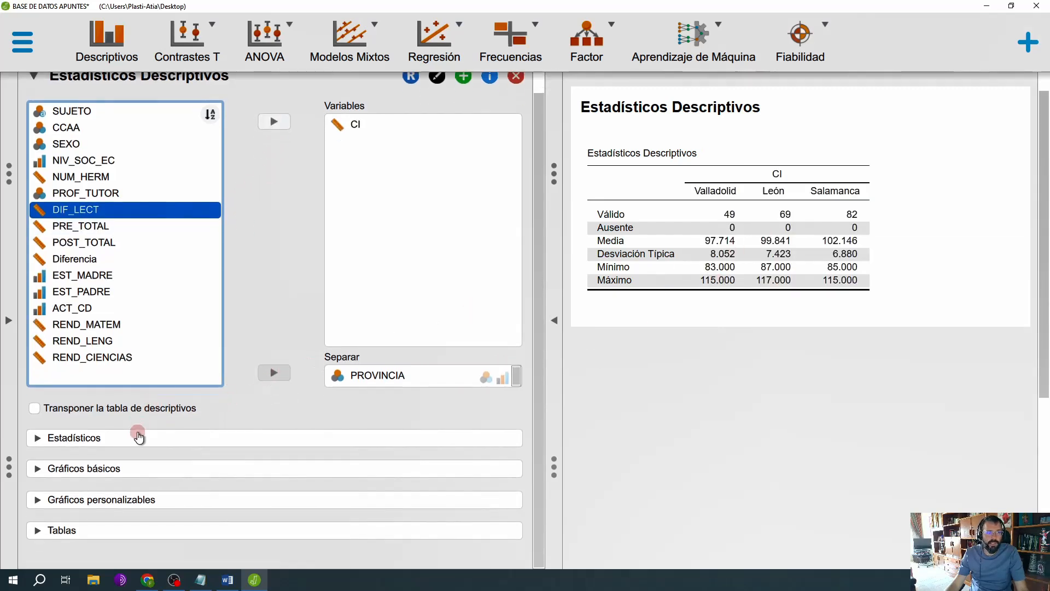
left_click(139, 438)
scroll(258, 401, "down", 2)
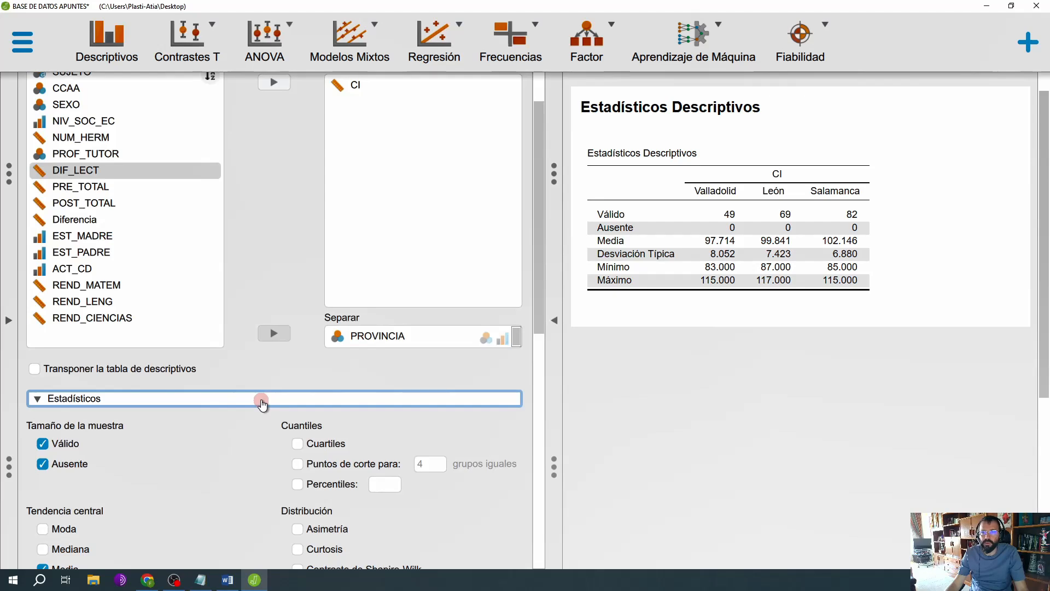
scroll(262, 402, "down", 12)
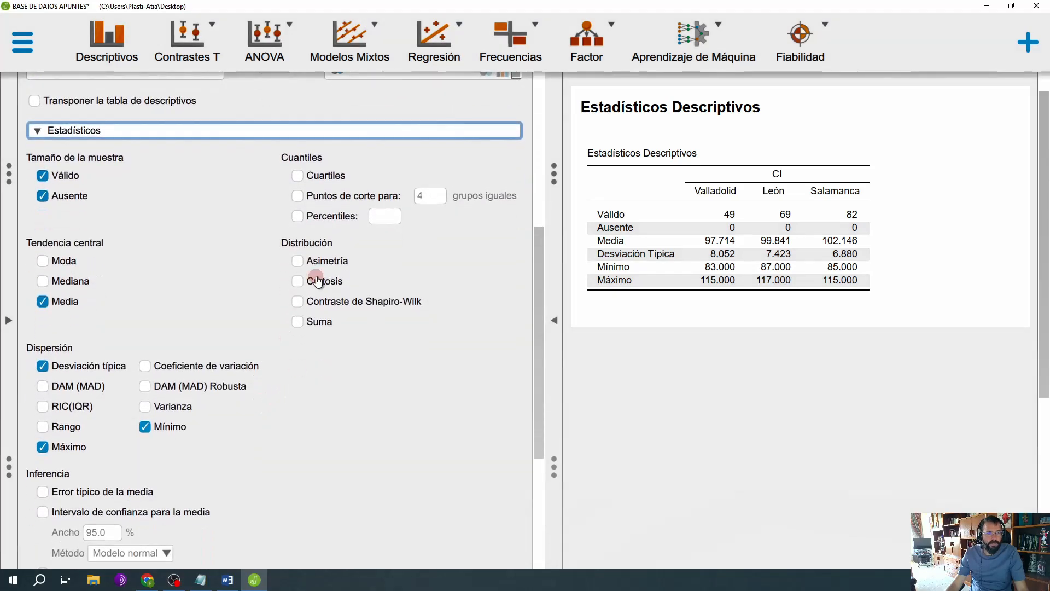
left_click(297, 260)
left_click(297, 282)
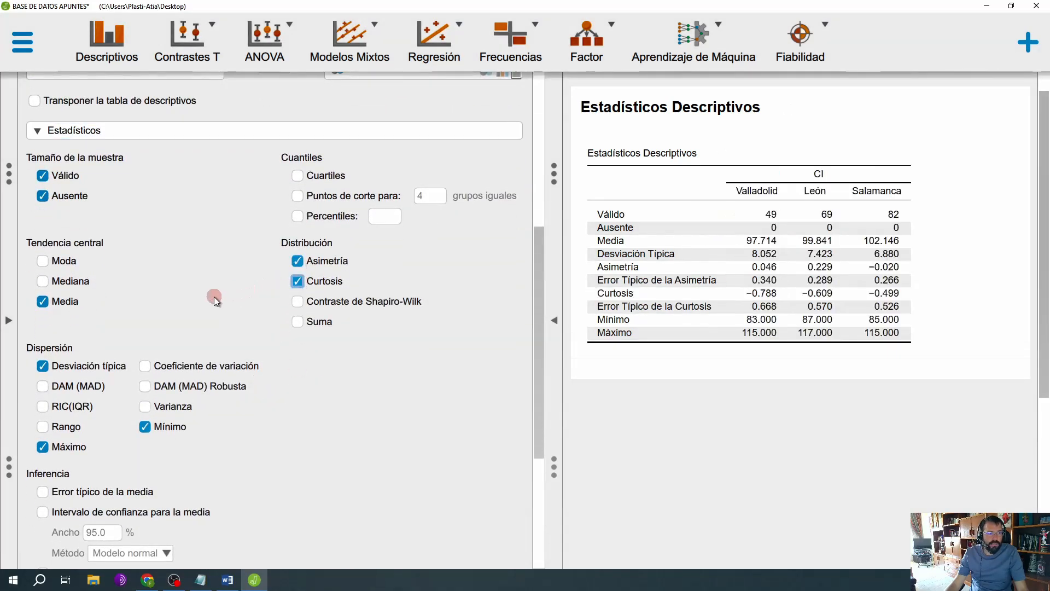
left_click(145, 427)
left_click(87, 448)
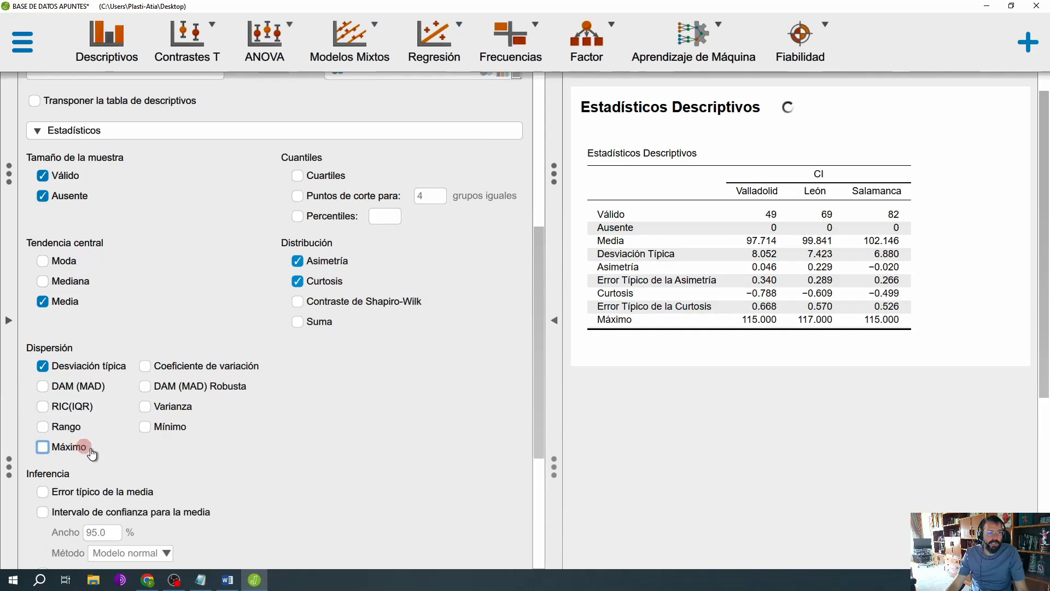
left_click(305, 182)
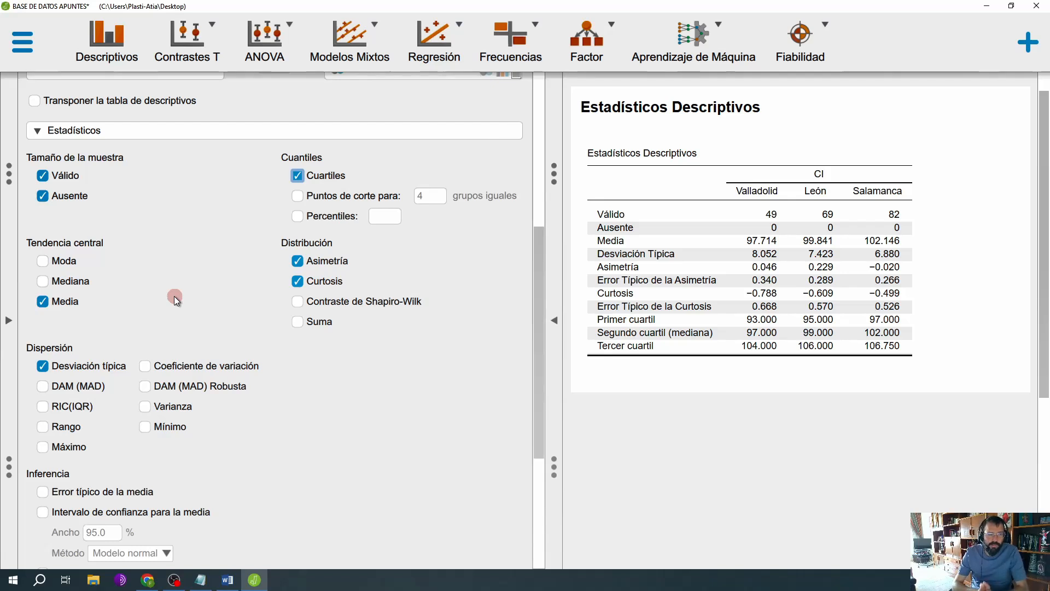
left_click(278, 47)
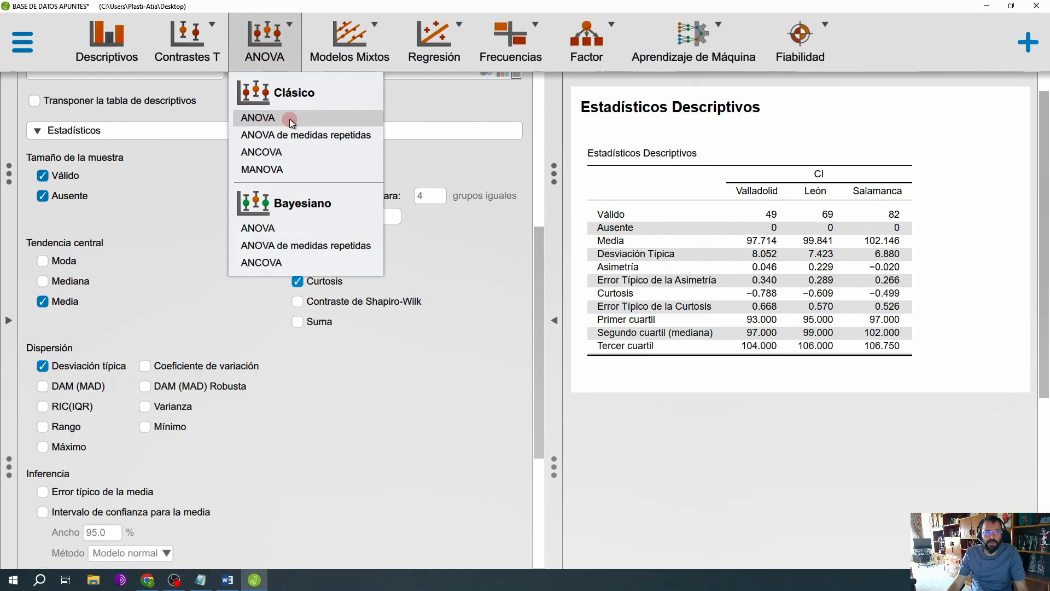
left_click(176, 189)
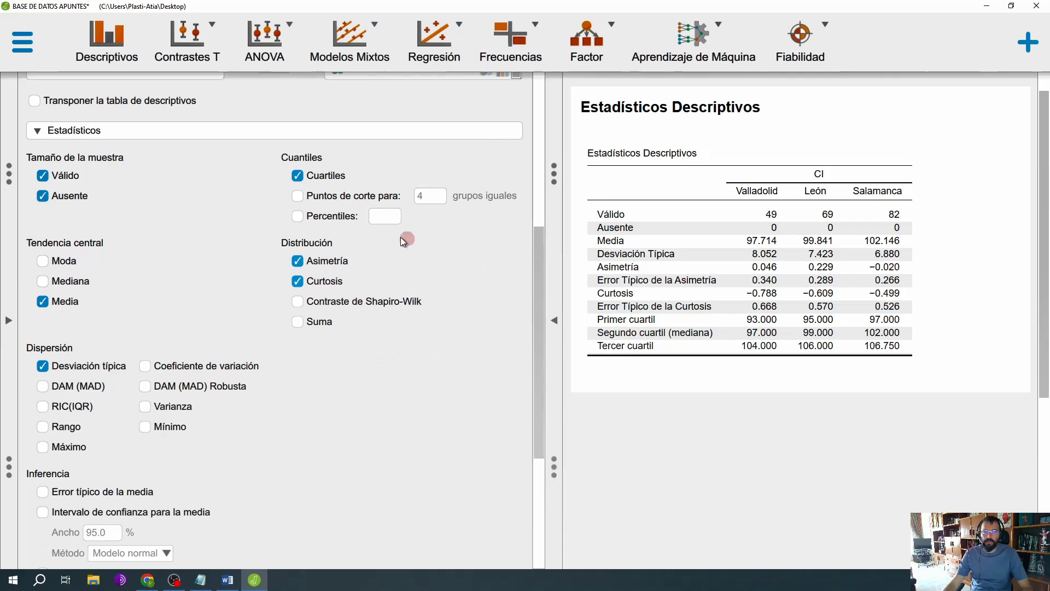
Step: Add the Shapiro-Wilk test to the CI descriptives and examine the results table at full width
scroll(278, 208, "up", 2)
scroll(278, 208, "up", 3)
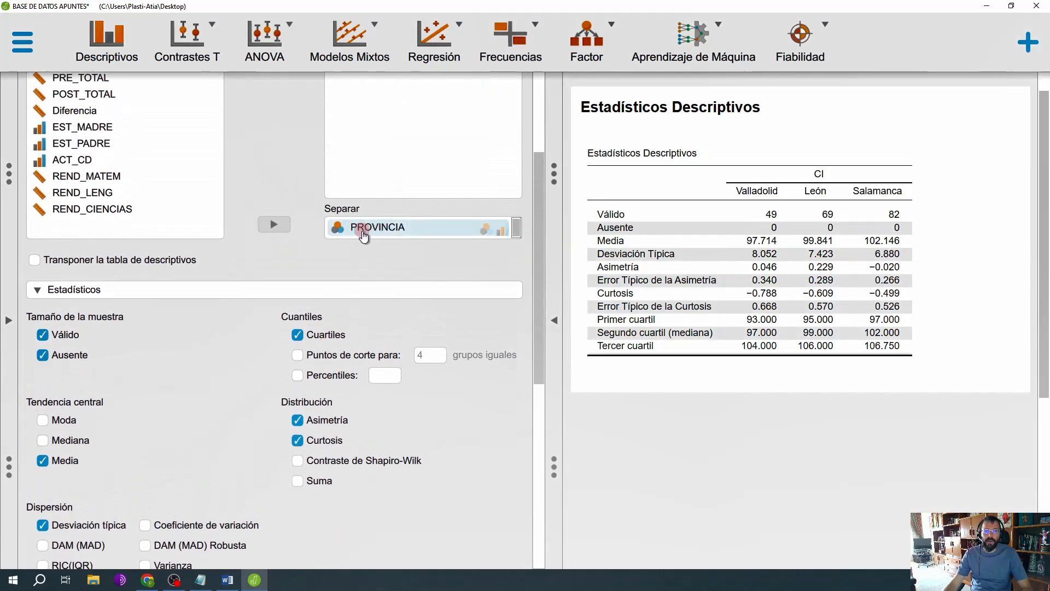
left_click(344, 460)
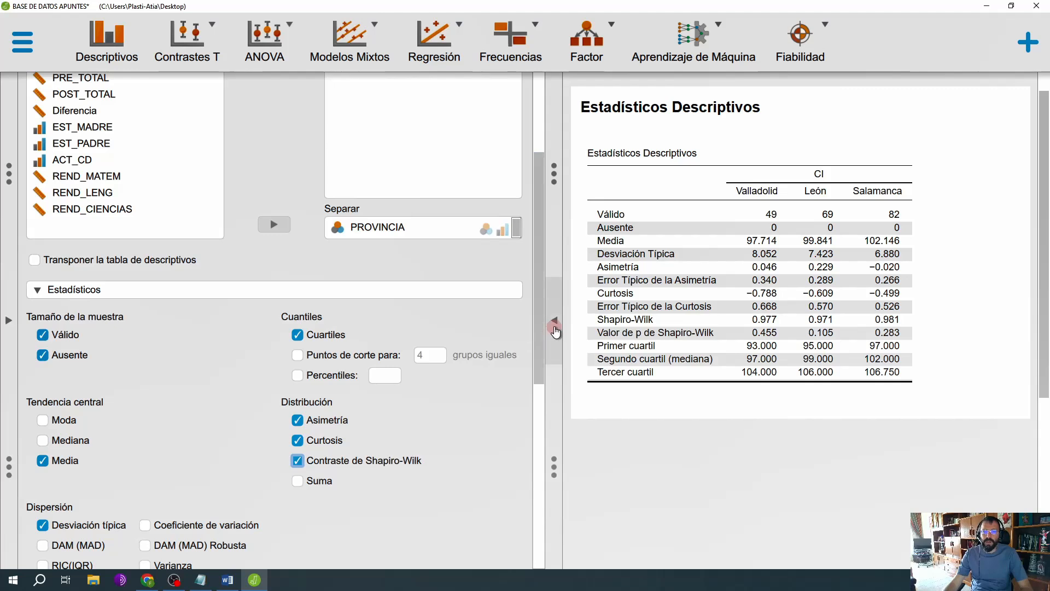
left_click(554, 328)
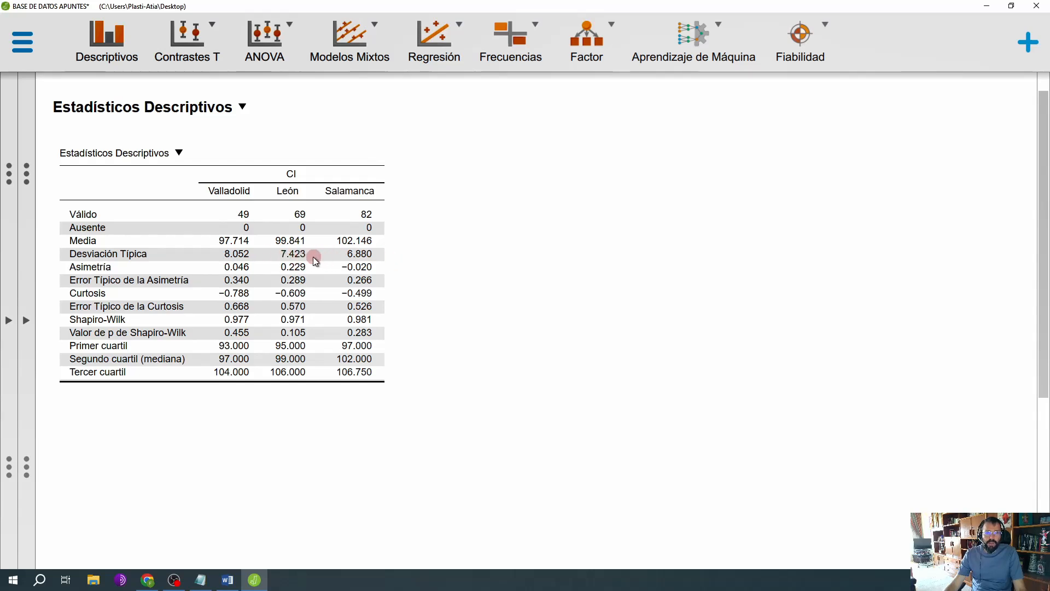
left_click(40, 314)
Step: Enable the distribution plots (Gráficos de distribuciones) among the basic plots of the CI descriptives
scroll(139, 386, "down", 10)
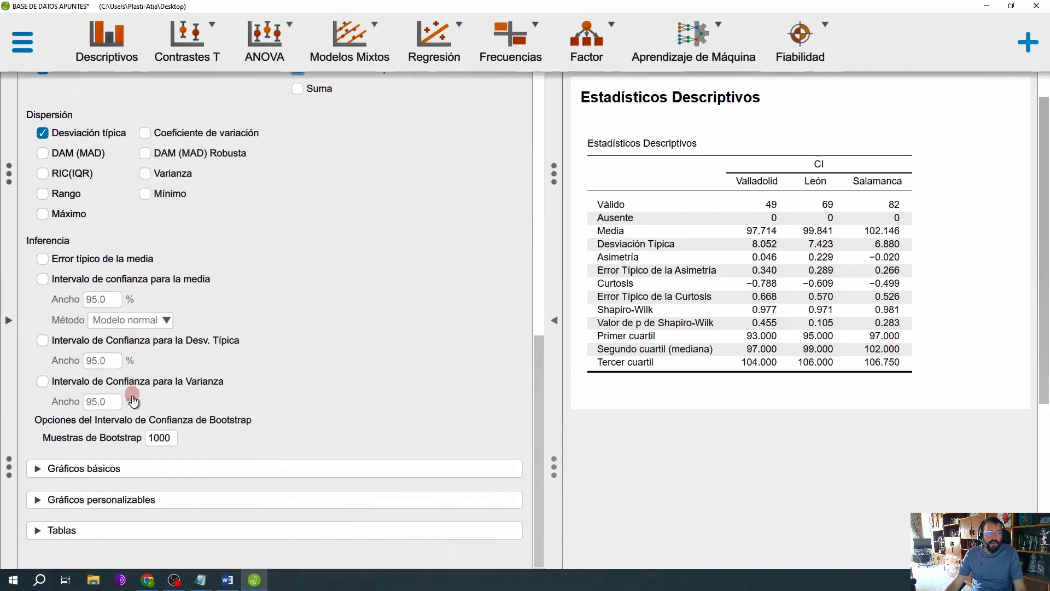
left_click(115, 476)
left_click(107, 505)
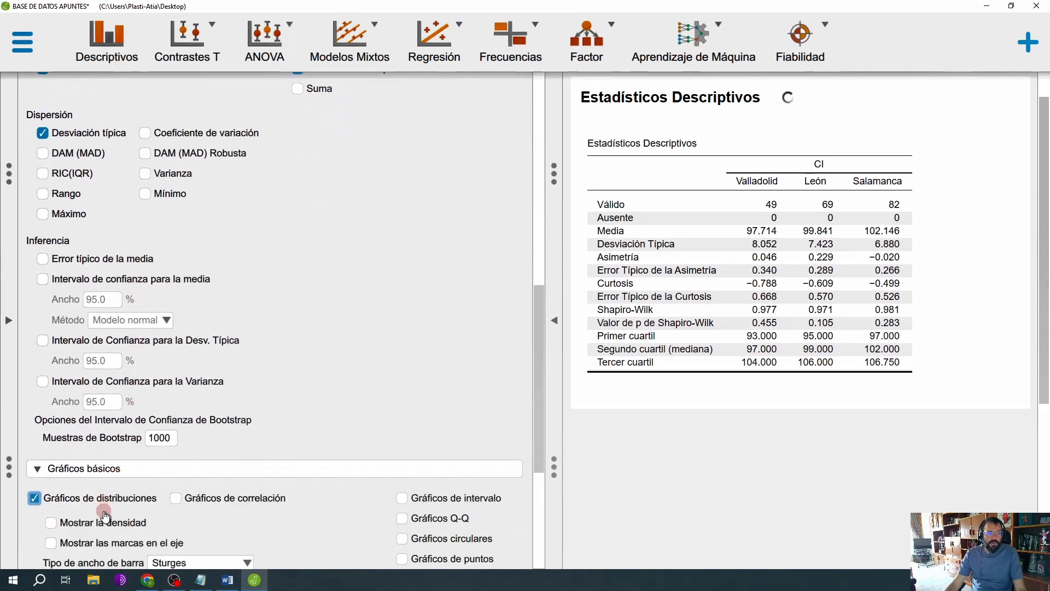
Step: Show the density curve on the CI distribution plots and examine the histograms for Valladolid, León and Salamanca at full width
left_click(110, 523)
left_click(556, 321)
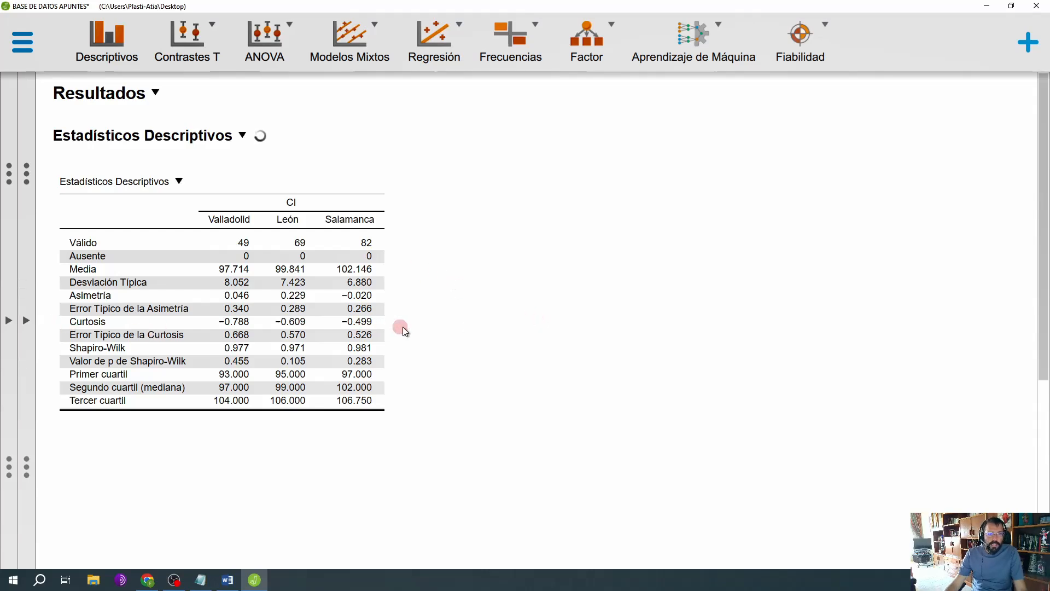
scroll(454, 334, "down", 5)
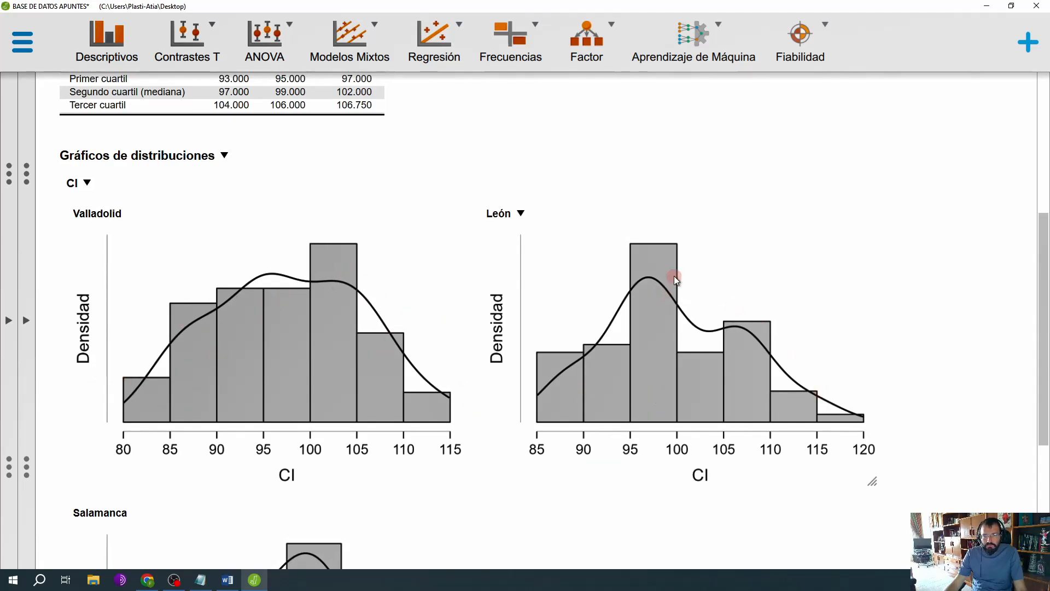
scroll(427, 432, "down", 4)
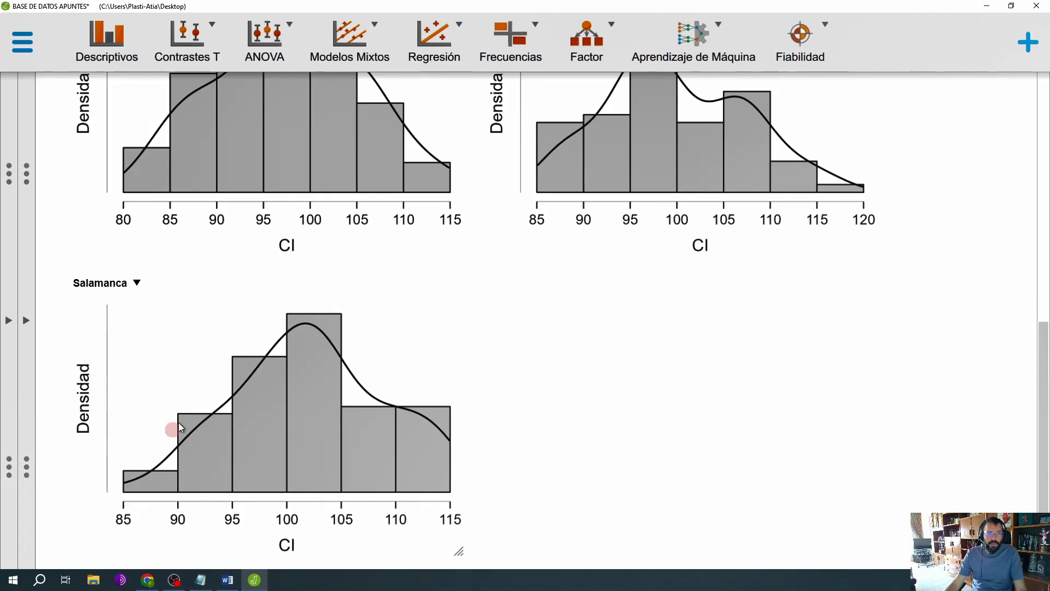
scroll(334, 457, "up", 7)
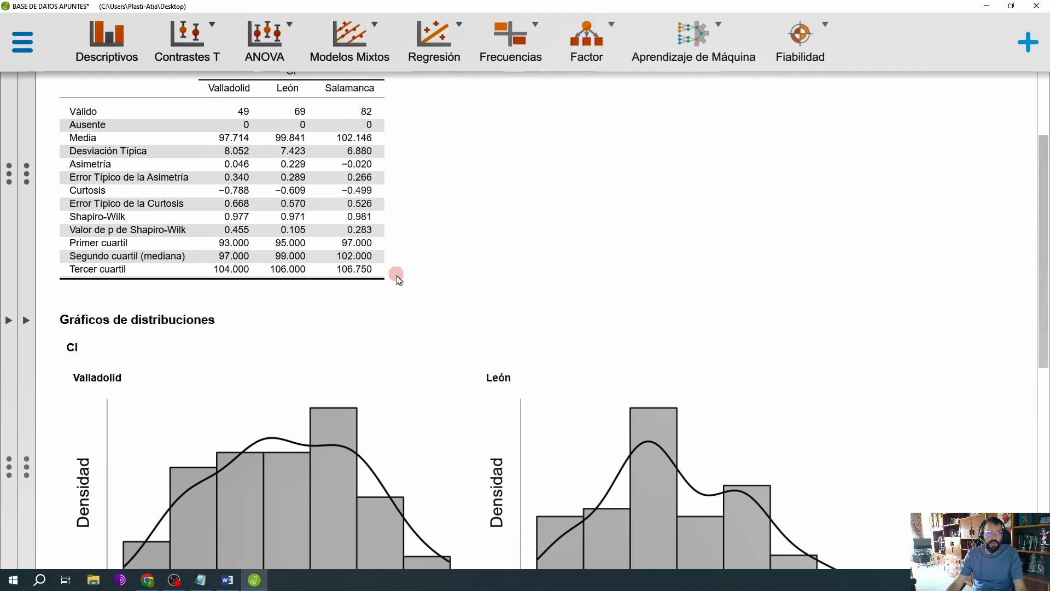
left_click(31, 321)
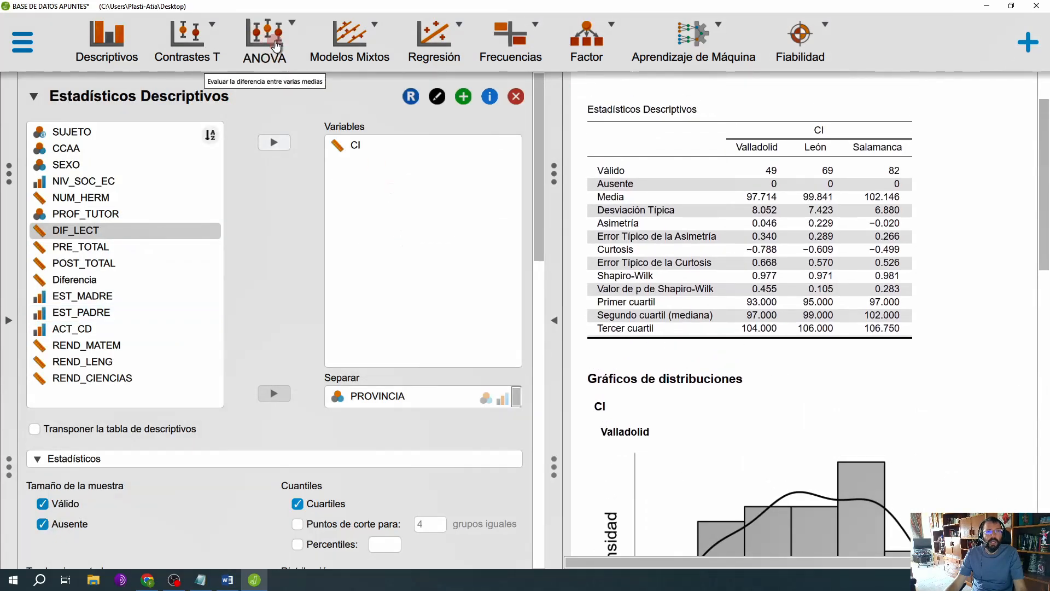
Step: Create a classical ANOVA analysis and look over its available option sections
left_click(256, 36)
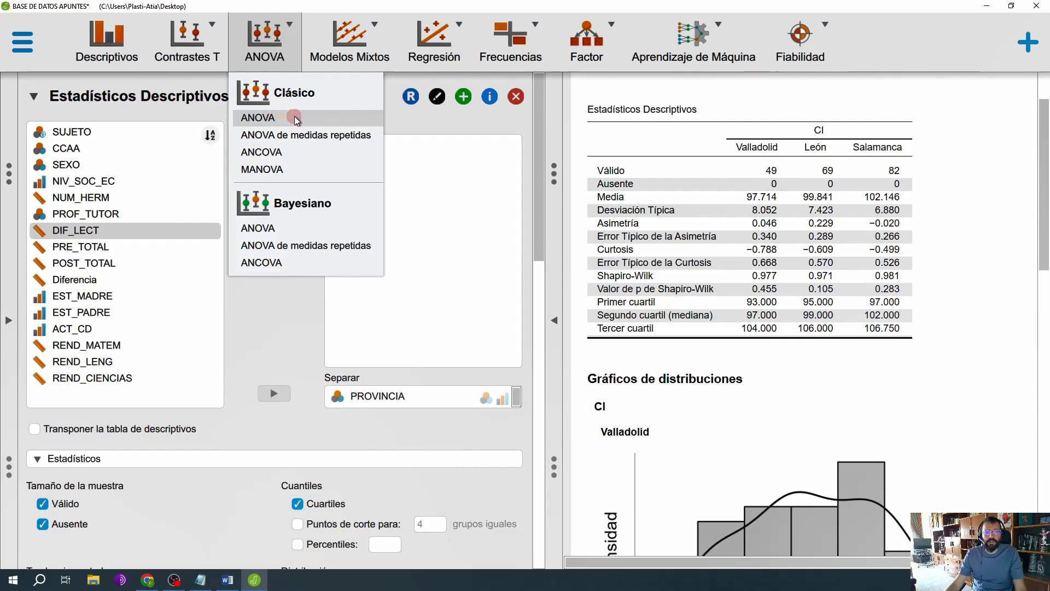
left_click(323, 117)
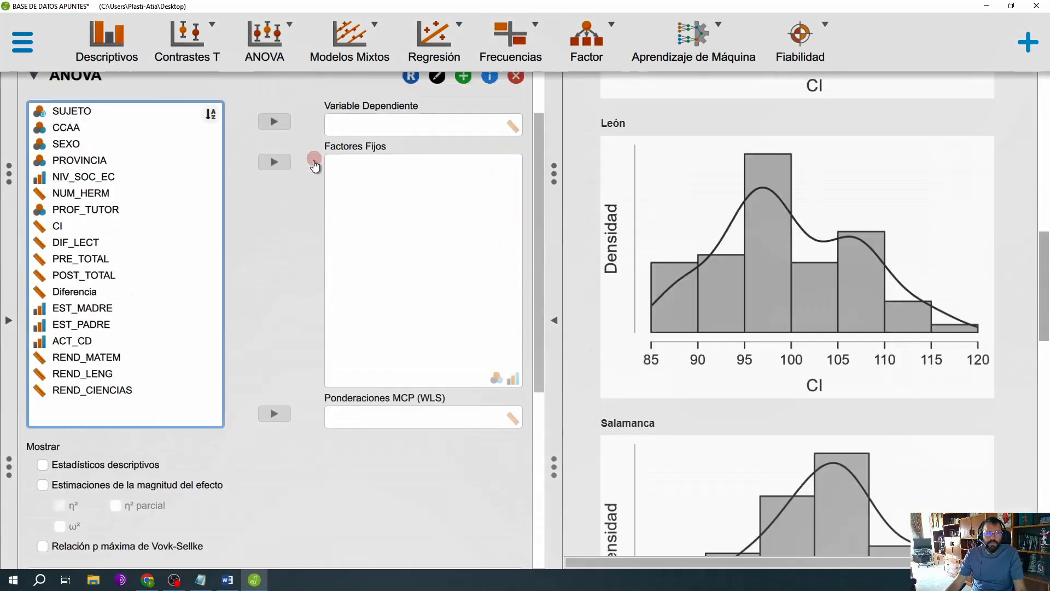
scroll(301, 339, "down", 1)
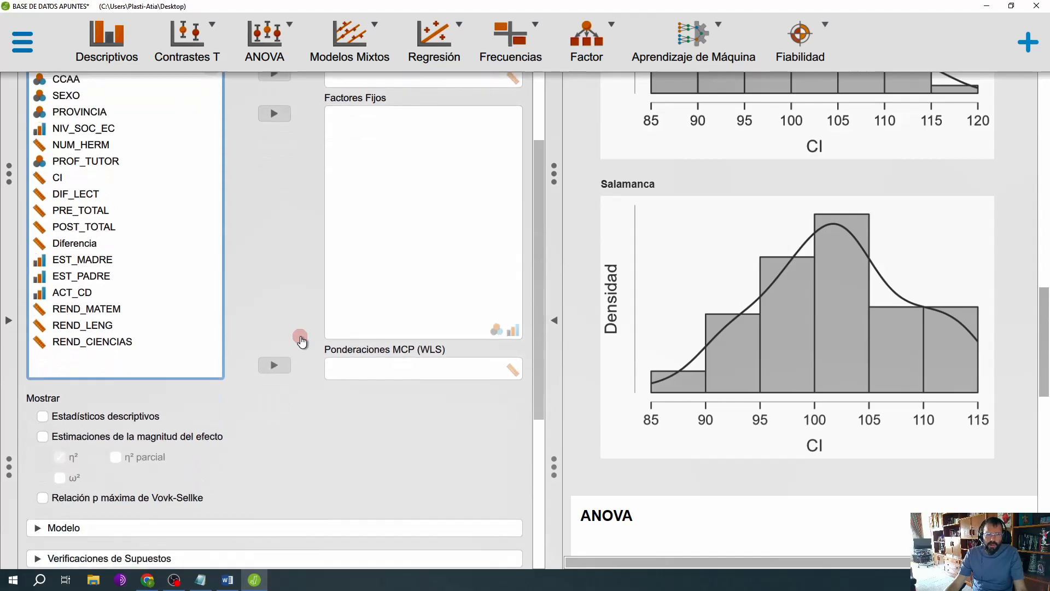
scroll(300, 338, "down", 5)
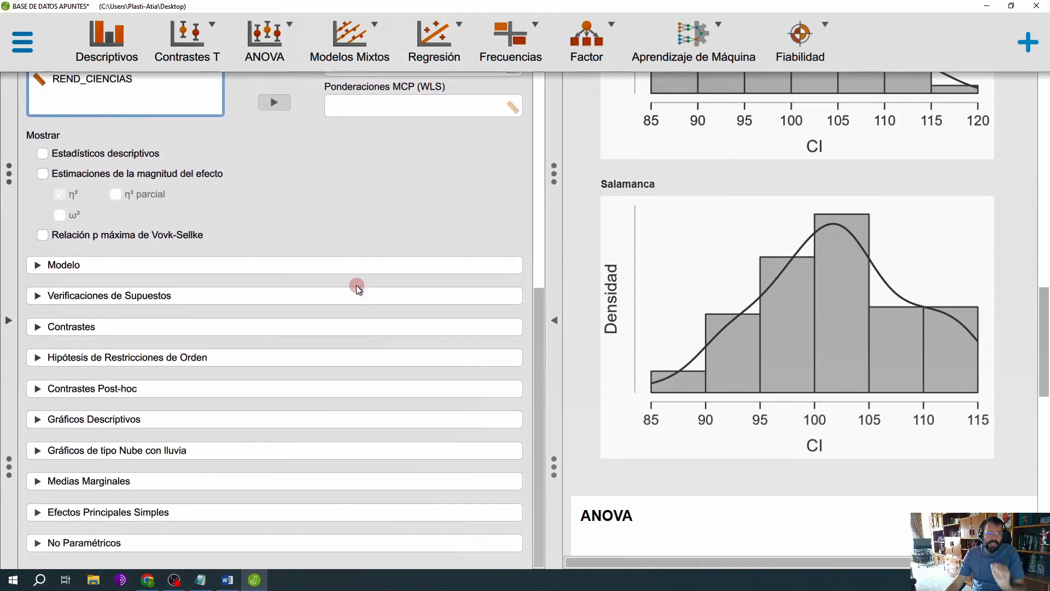
scroll(347, 277, "up", 5)
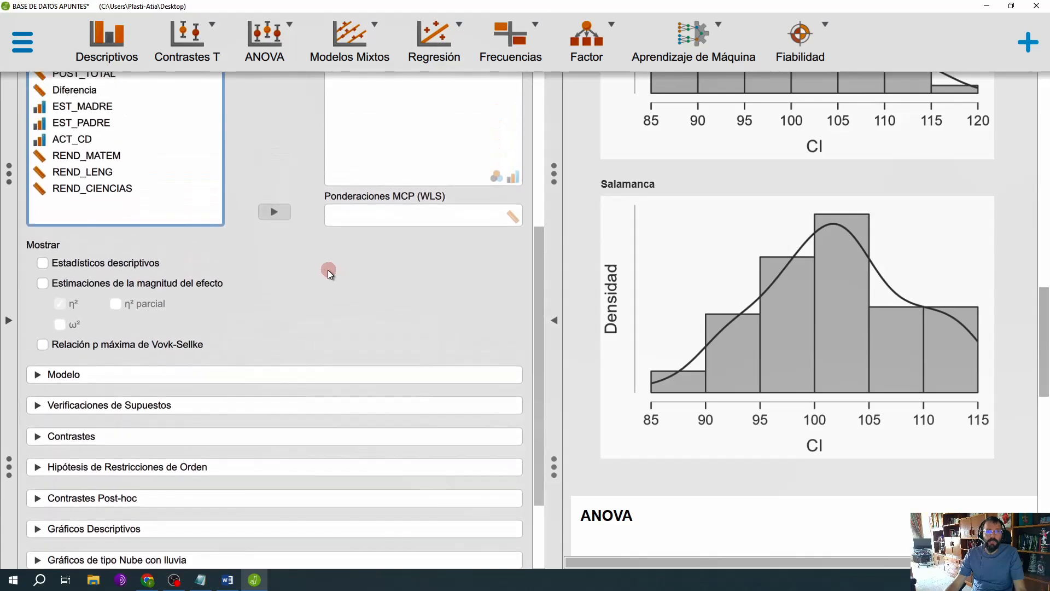
scroll(312, 284, "up", 1)
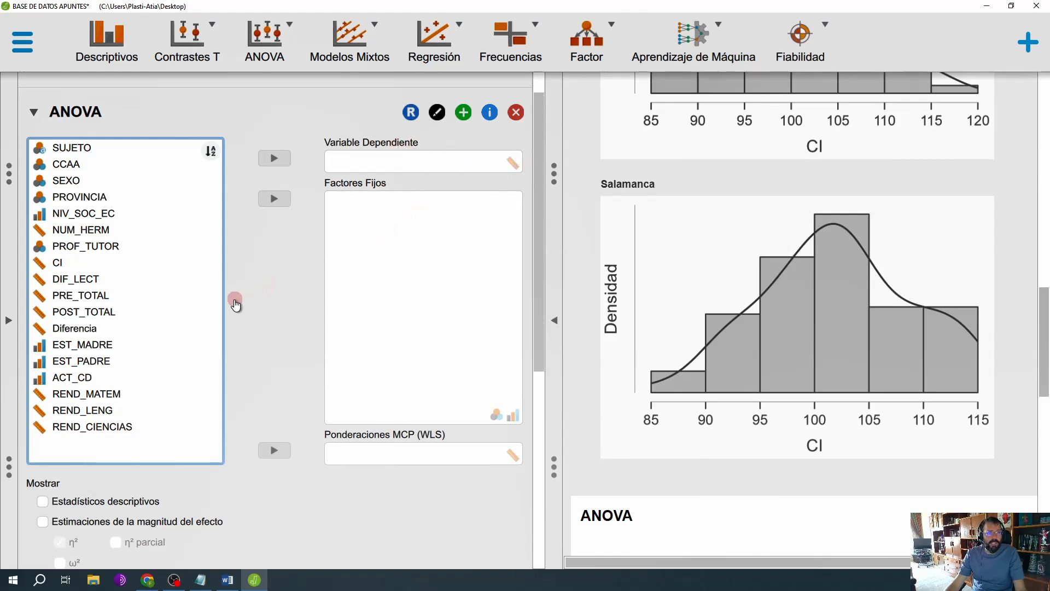
Step: Set CI as the dependent variable and PROVINCIA as the fixed factor of the ANOVA
left_click(118, 264)
left_click(275, 158)
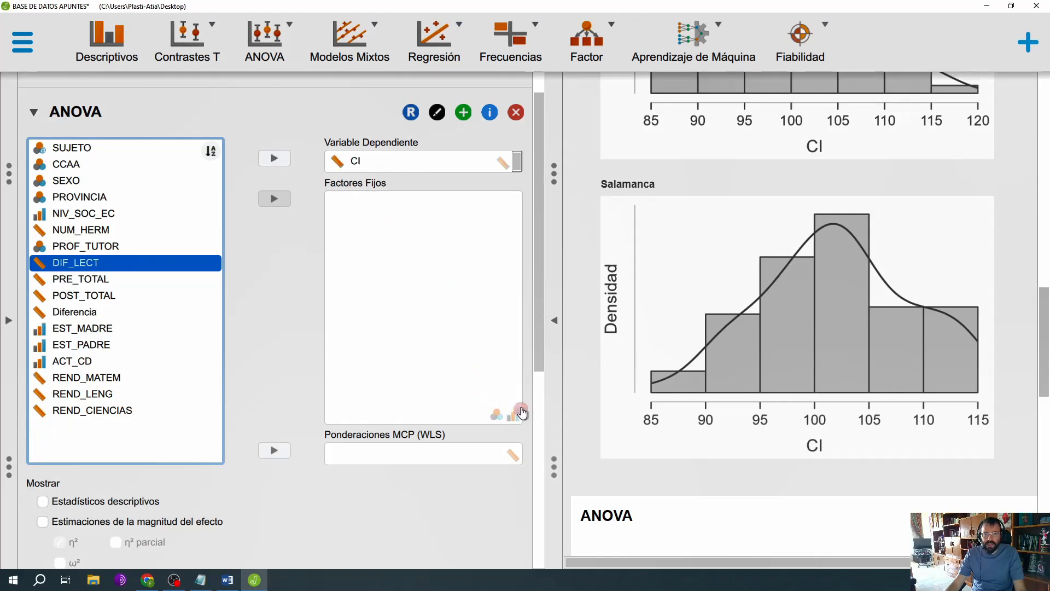
left_click(66, 198)
left_click(274, 198)
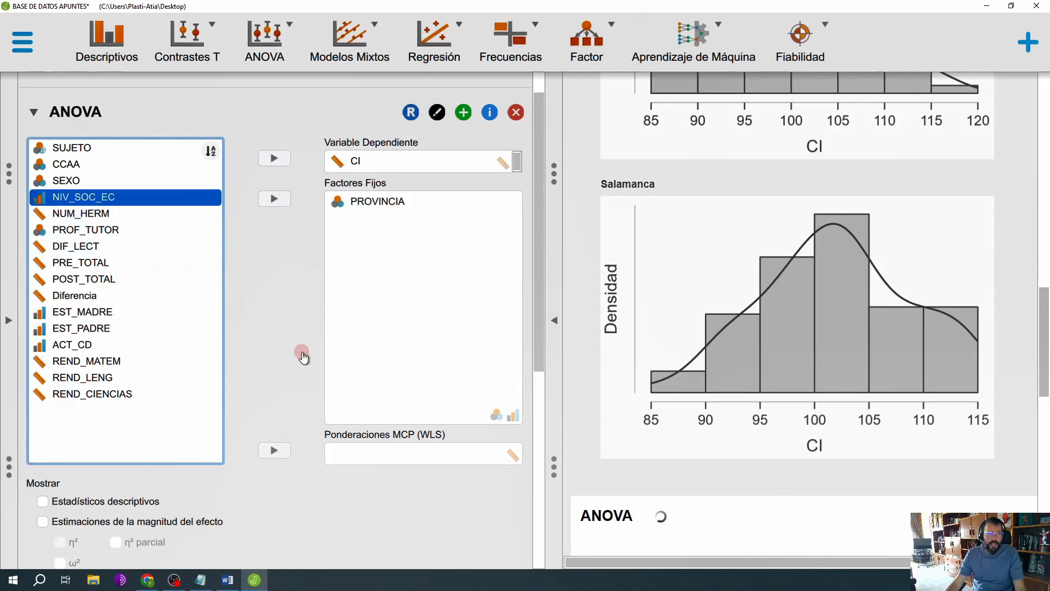
Step: Review the ANOVA results table for CI and add descriptive statistics (Estadísticos descriptivos) to its output
scroll(309, 357, "down", 2)
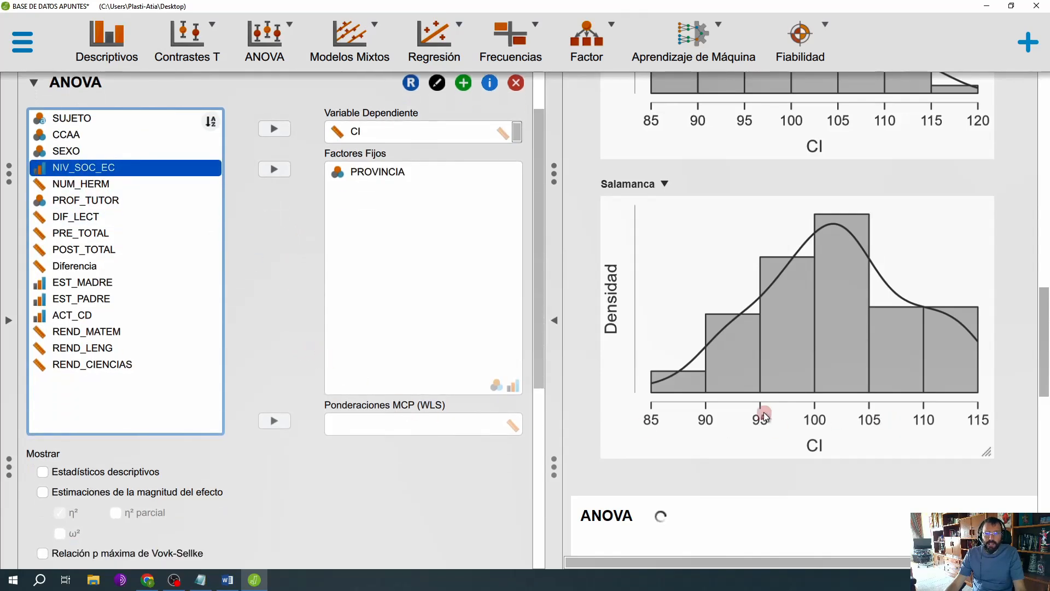
scroll(764, 414, "down", 3)
scroll(769, 407, "down", 6)
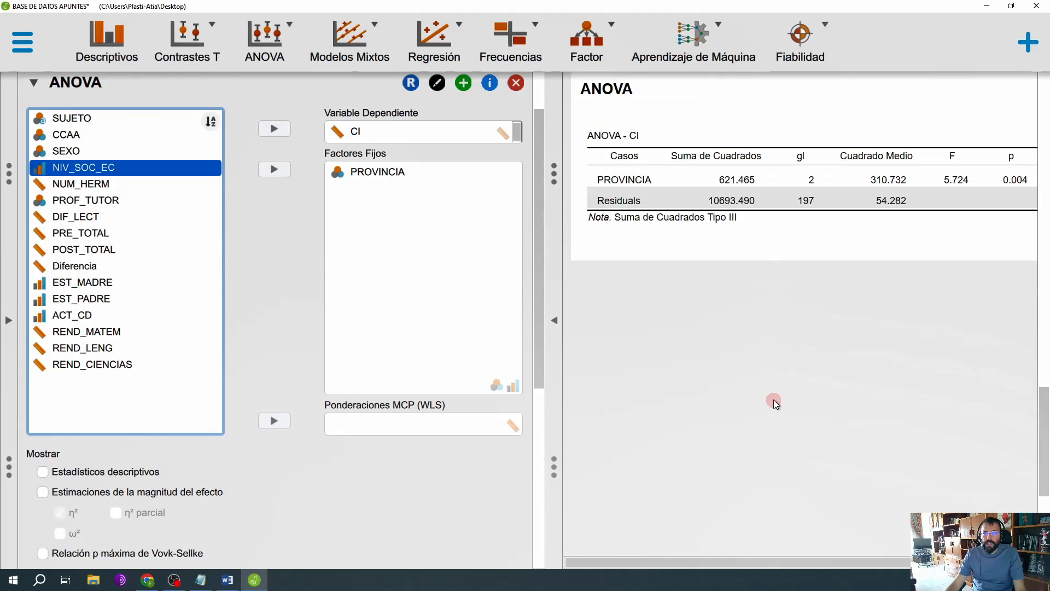
left_click(43, 473)
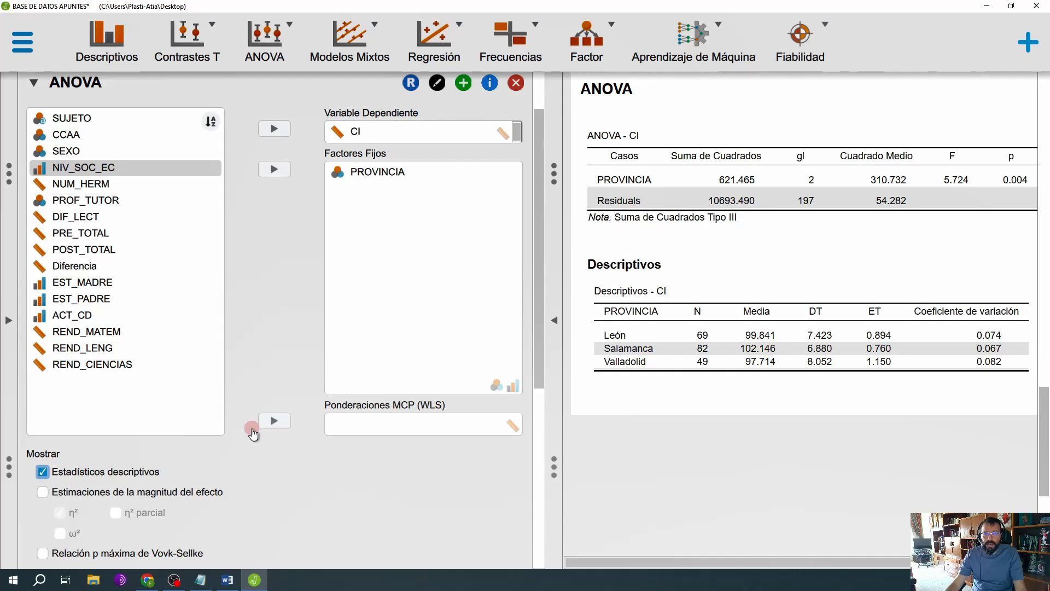
Step: Try the homogeneity tests (Contrastes de Homogeneidad) among the ANOVA's assumption checks and view the results at full width
scroll(252, 431, "down", 1)
scroll(252, 433, "down", 3)
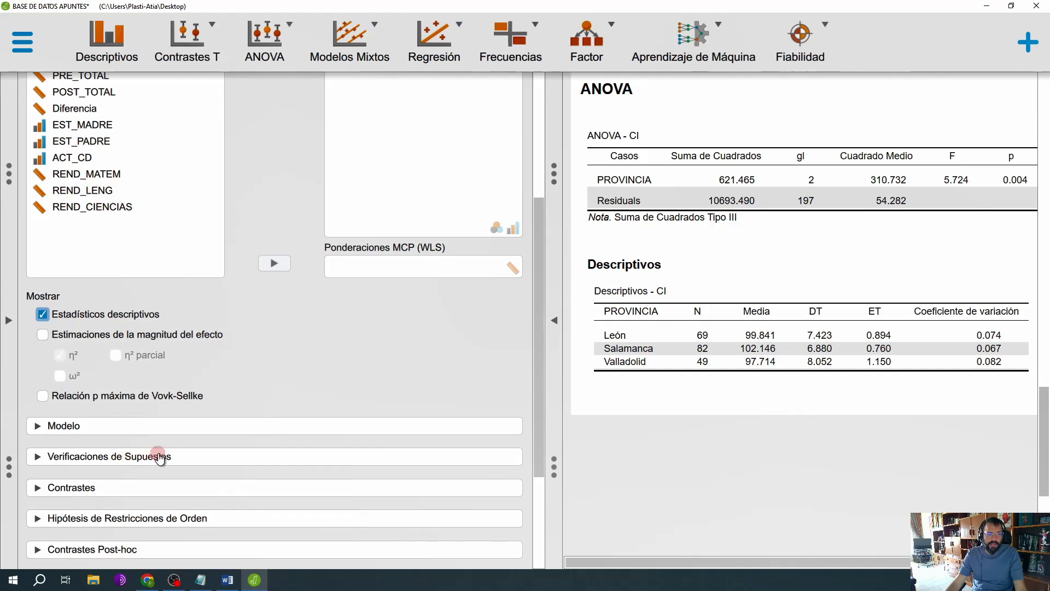
left_click(44, 459)
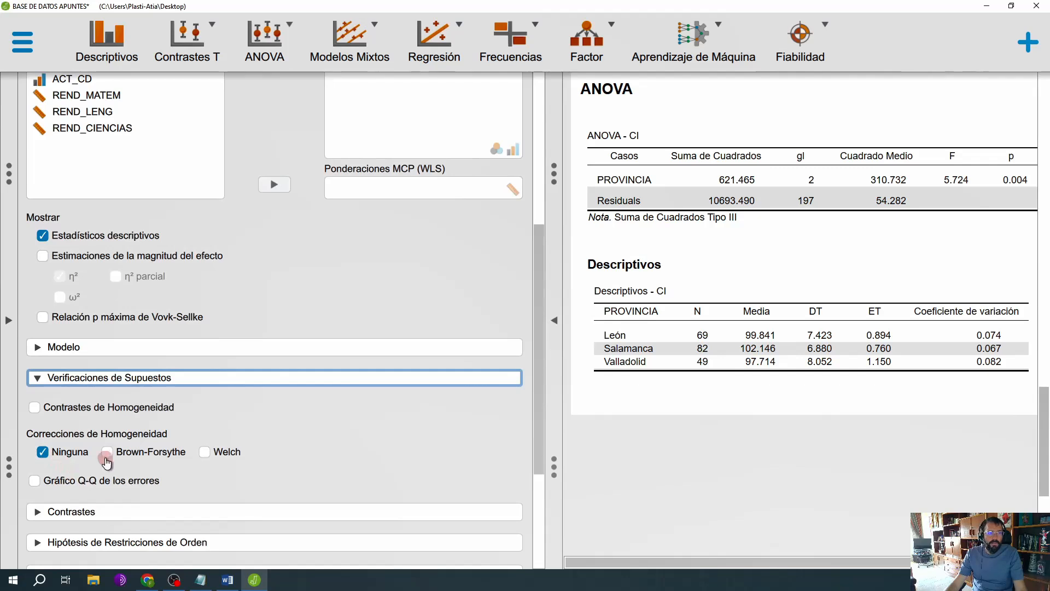
left_click(85, 414)
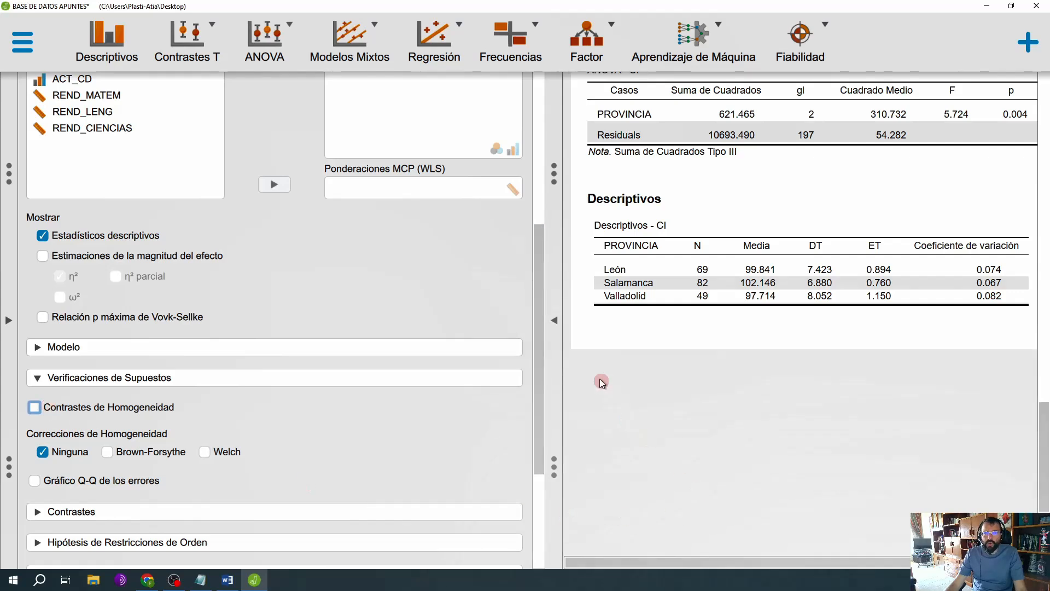
left_click(555, 331)
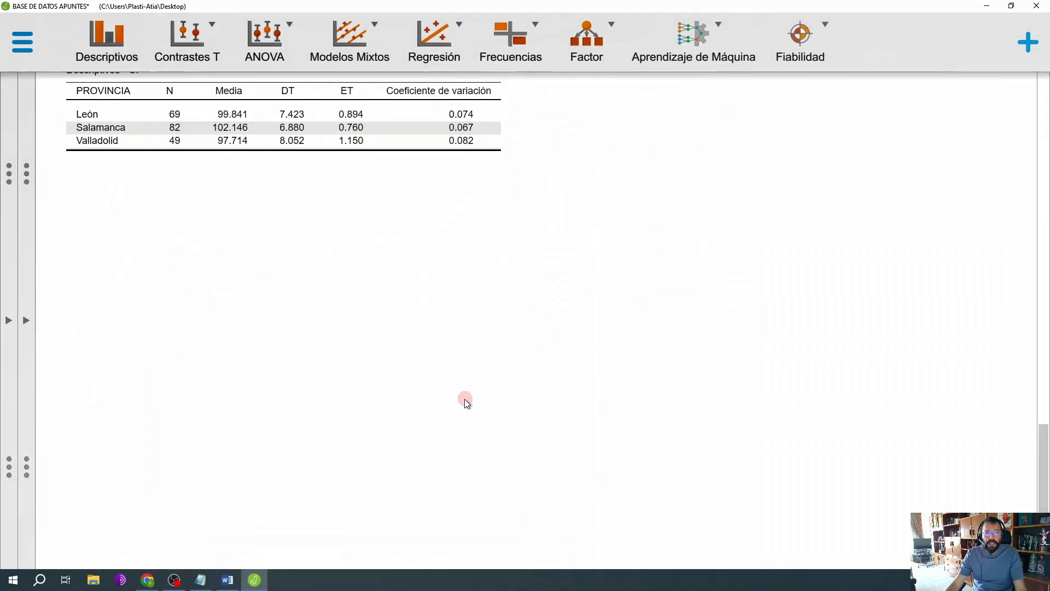
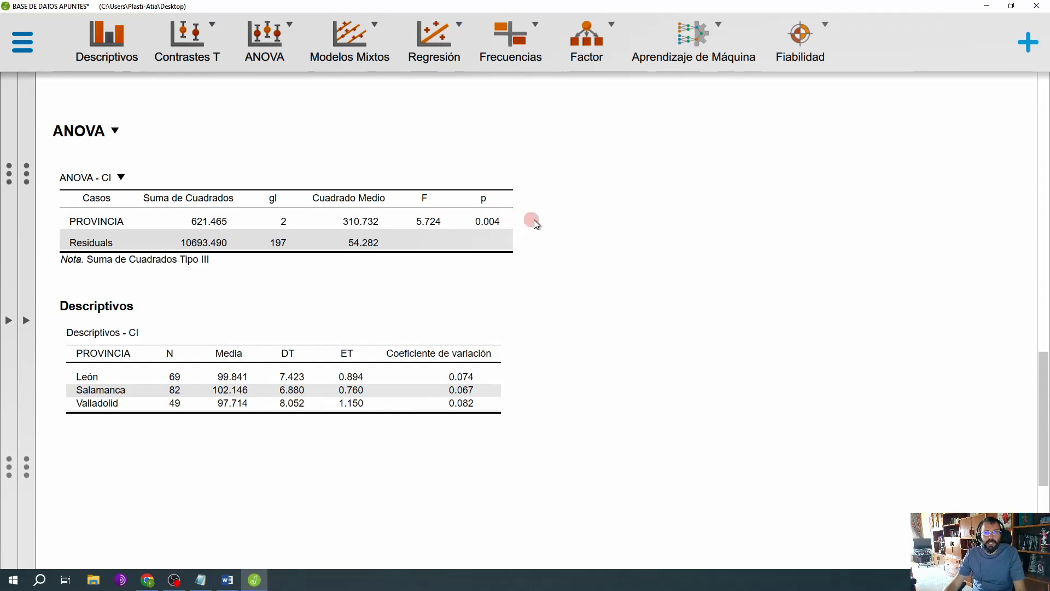
Step: Add effect size estimates (η²) to the ANOVA output and review the CI results table at full width
left_click(26, 323)
scroll(209, 356, "down", 5)
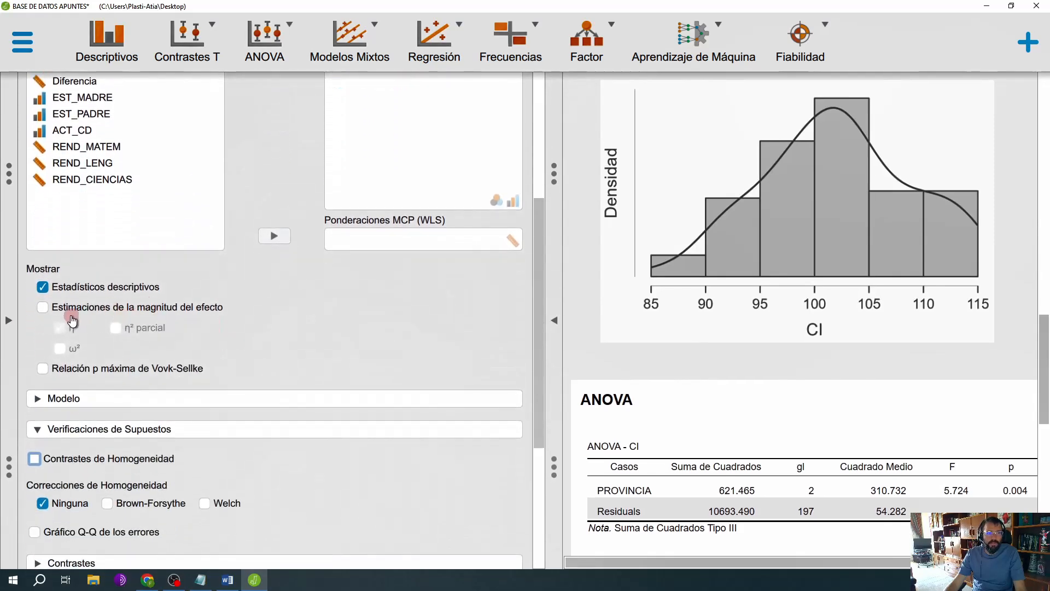
left_click(64, 312)
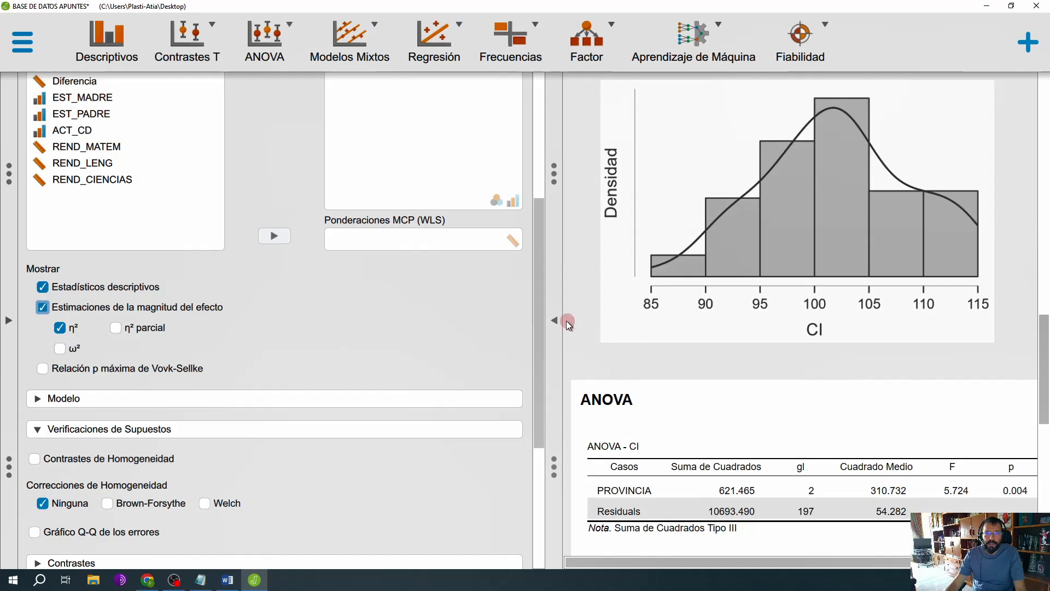
left_click(554, 320)
scroll(578, 326, "down", 5)
scroll(582, 325, "down", 1)
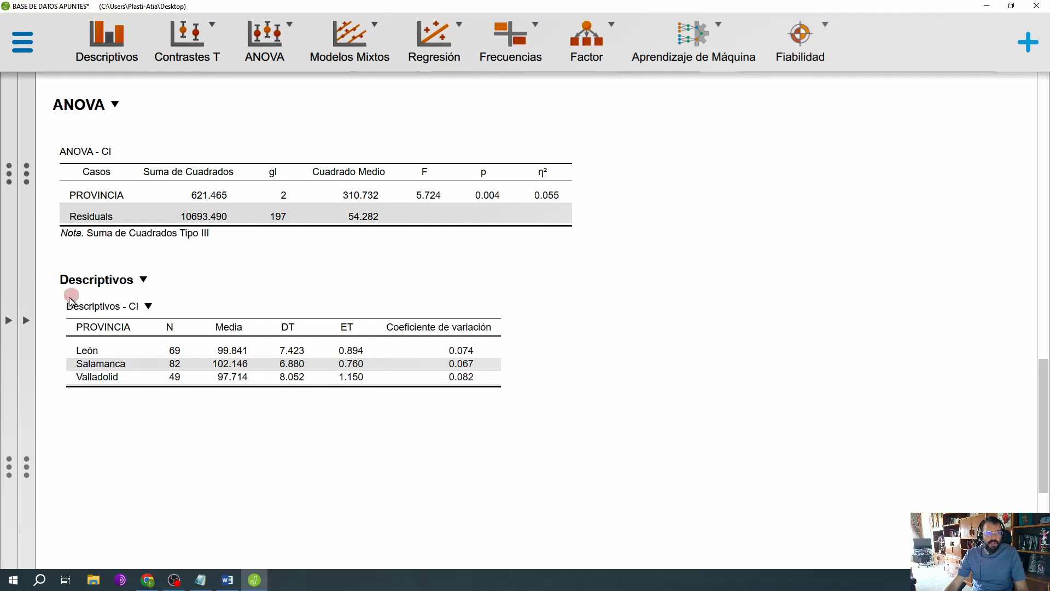
Step: Return to the ANOVA options, collapse the assumption checks (Verificaciones de Supuestos) and look over the remaining sections
left_click(26, 321)
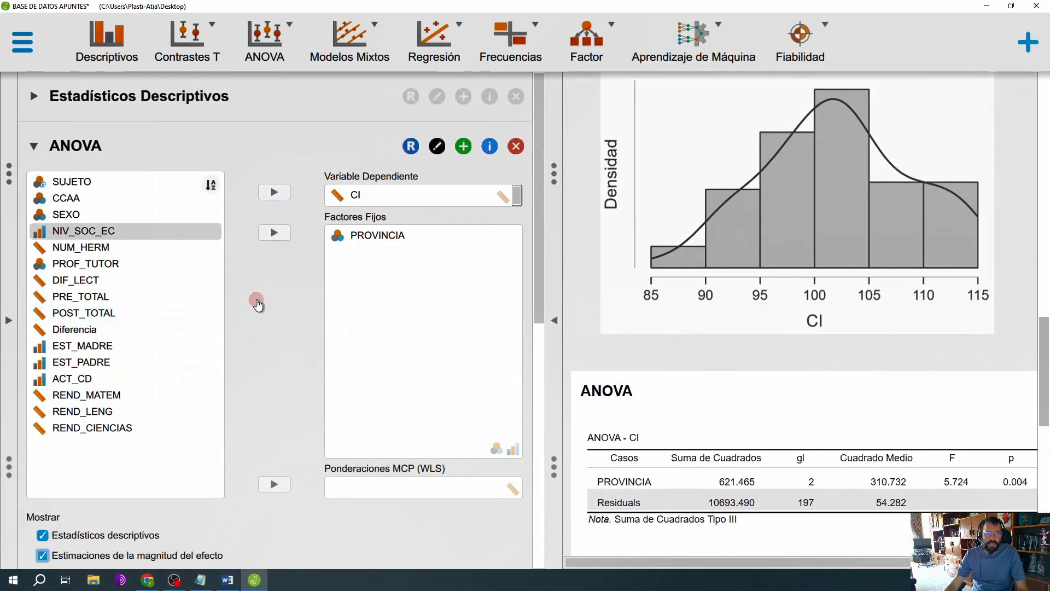
scroll(278, 292, "down", 3)
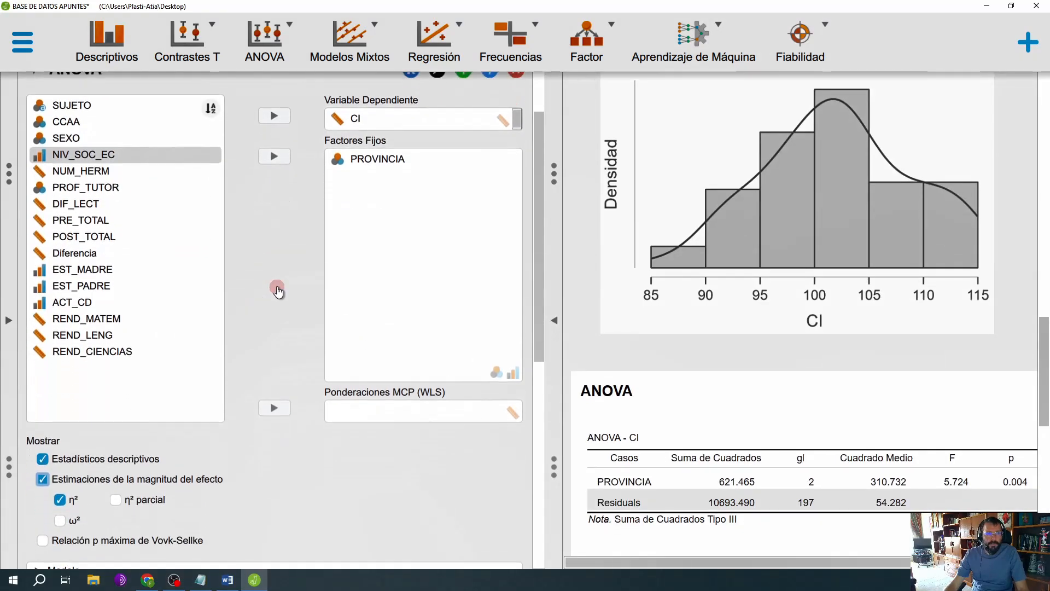
scroll(277, 291, "down", 5)
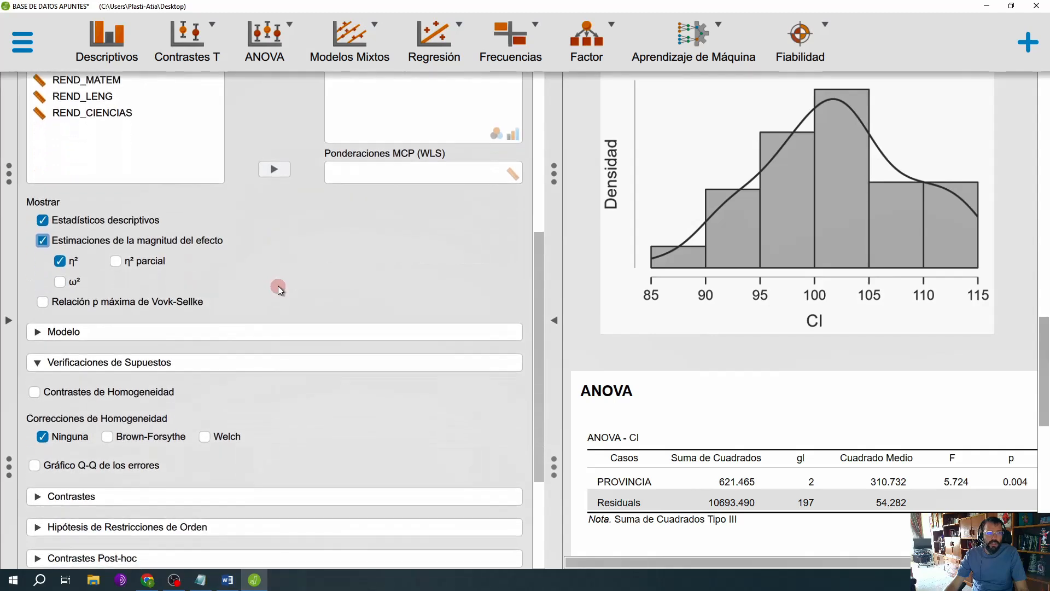
left_click(218, 367)
scroll(216, 377, "down", 2)
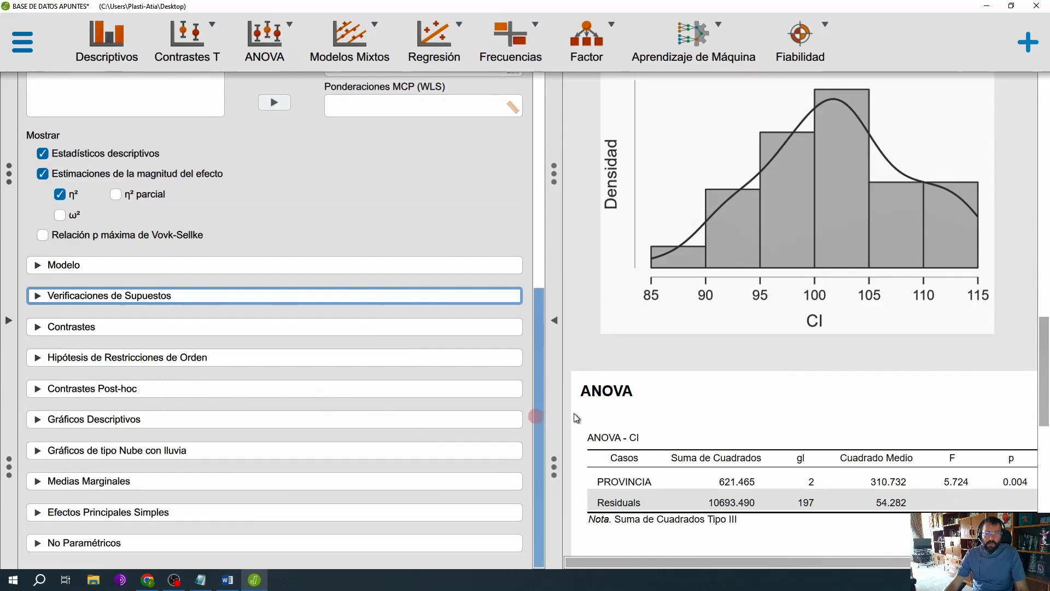
scroll(711, 394, "down", 5)
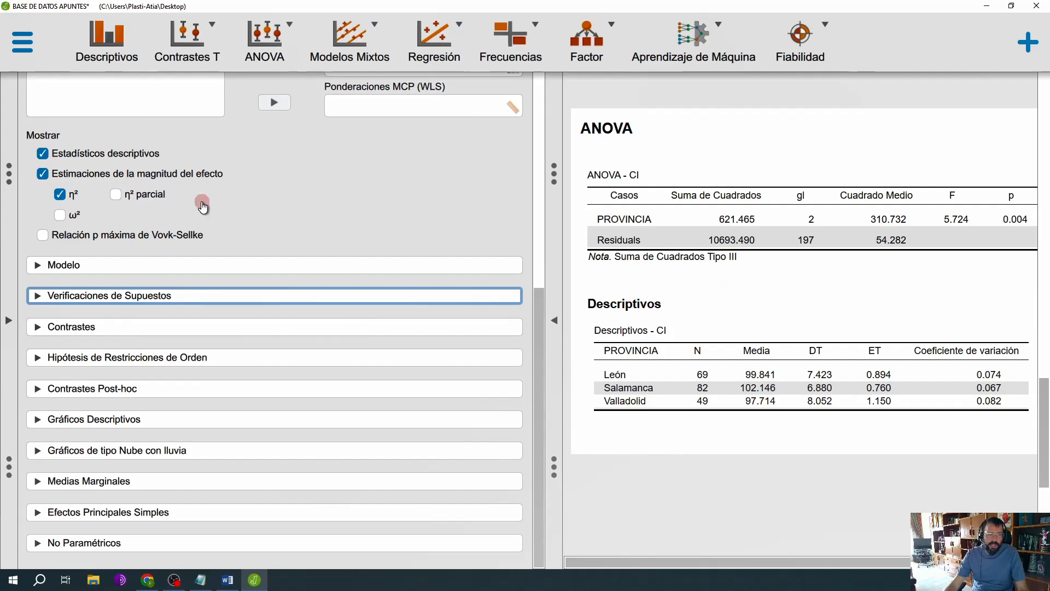
left_click(187, 296)
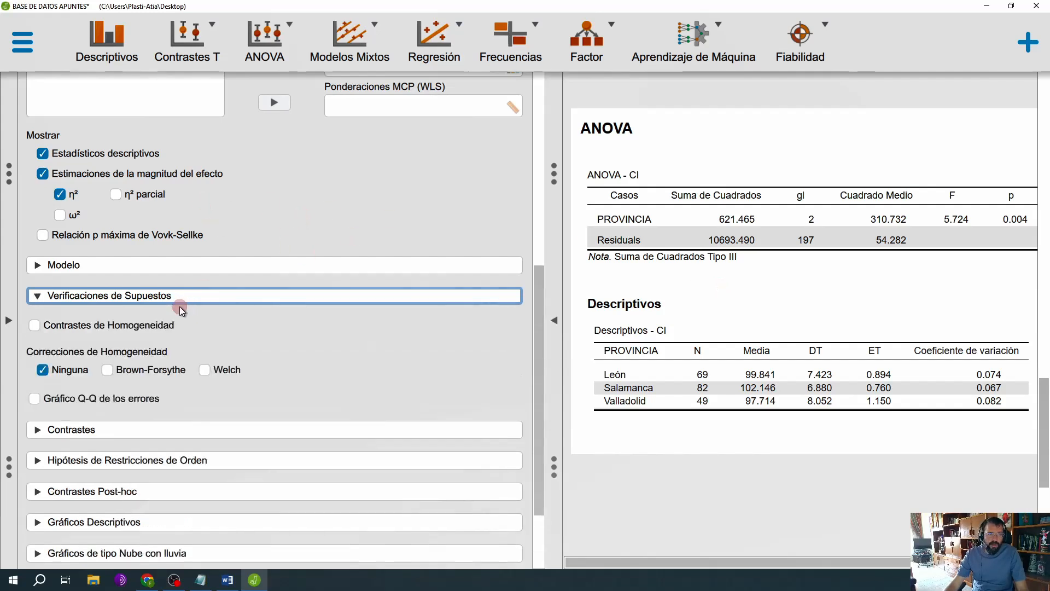
left_click(122, 299)
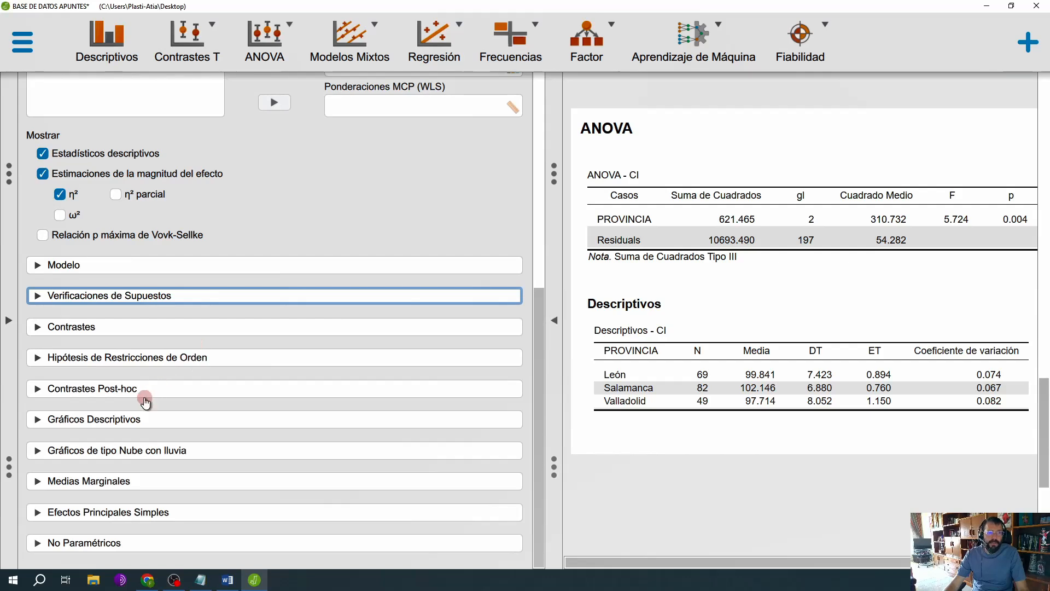
Step: Add standard post-hoc comparisons (Contrastes Post-hoc) of PROVINCIA with the Tukey correction and review the comparison table
left_click(143, 395)
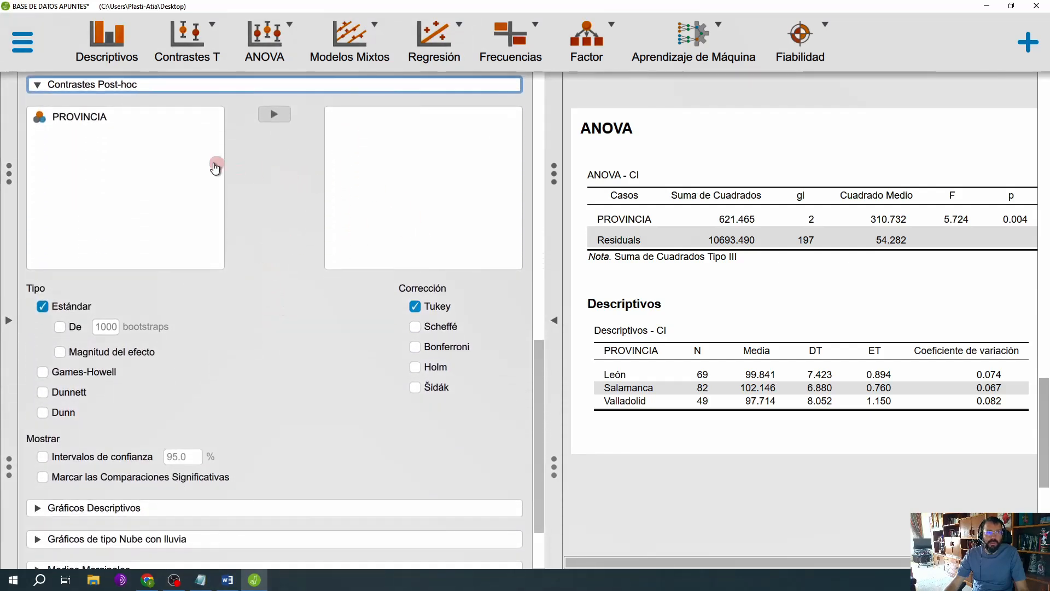
left_click(77, 117)
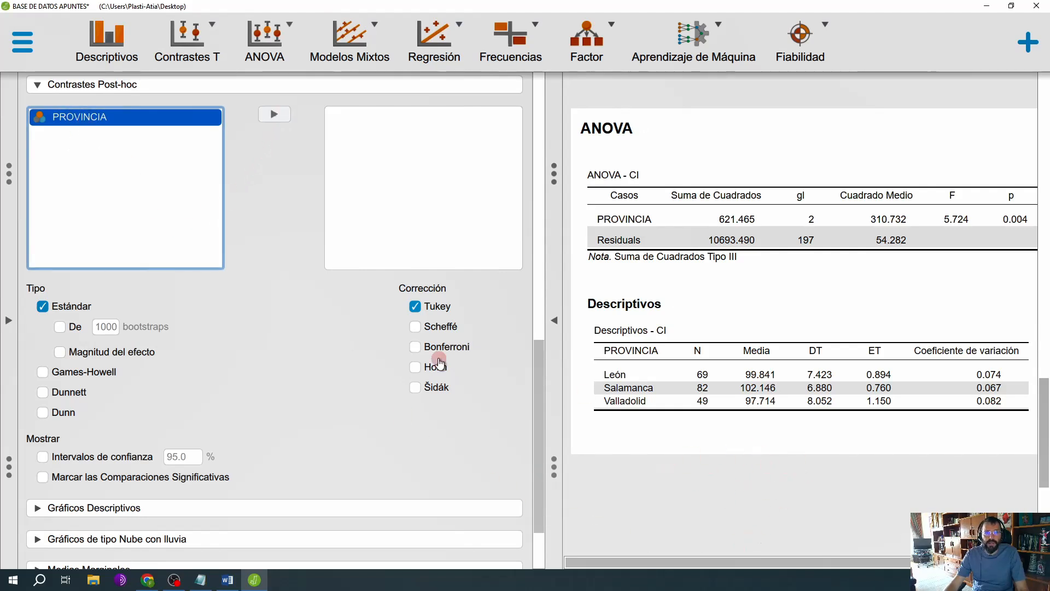
left_click(276, 117)
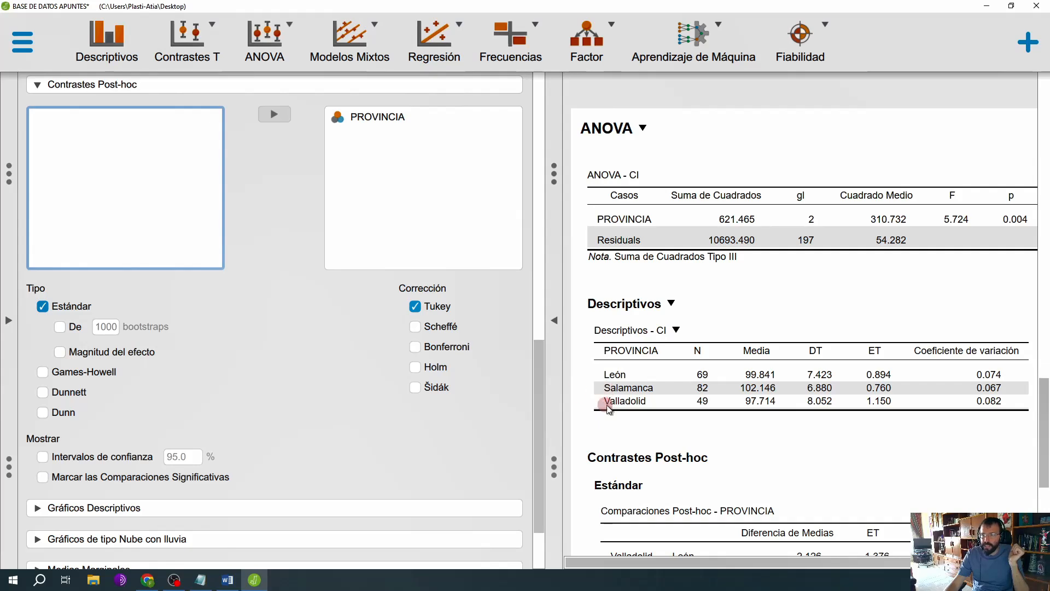
scroll(692, 356, "down", 4)
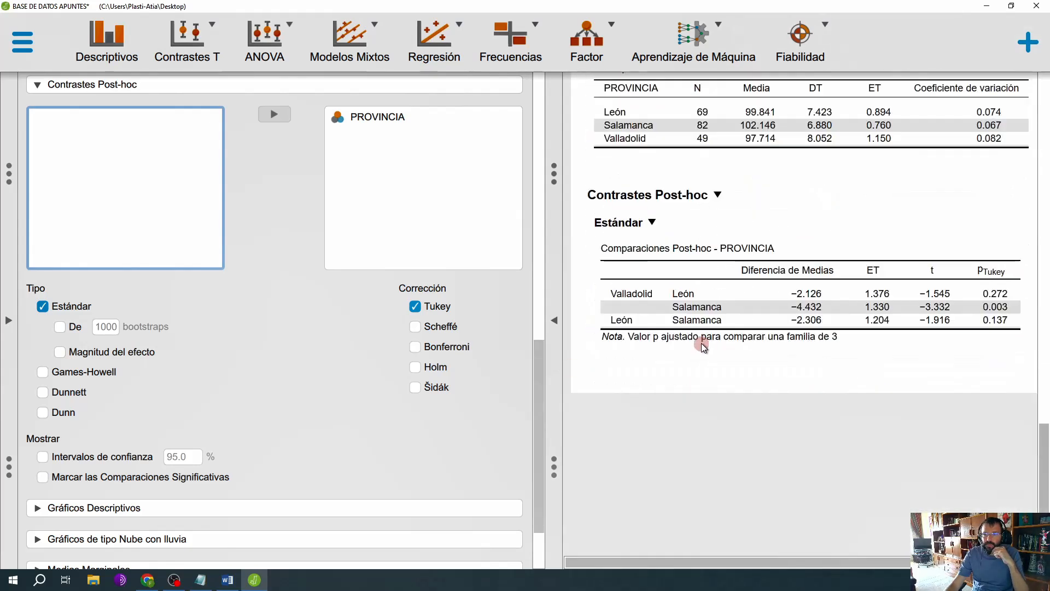
scroll(729, 319, "down", 1)
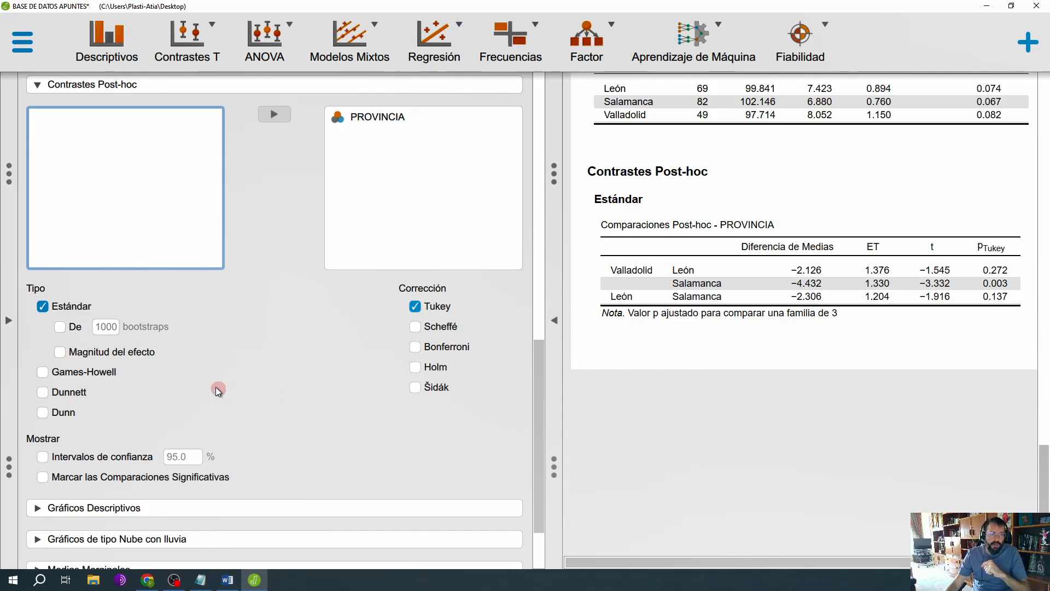
Step: Include the effect size (Magnitud del efecto) in the post-hoc comparisons of PROVINCIA and review the results at full width
left_click(44, 307)
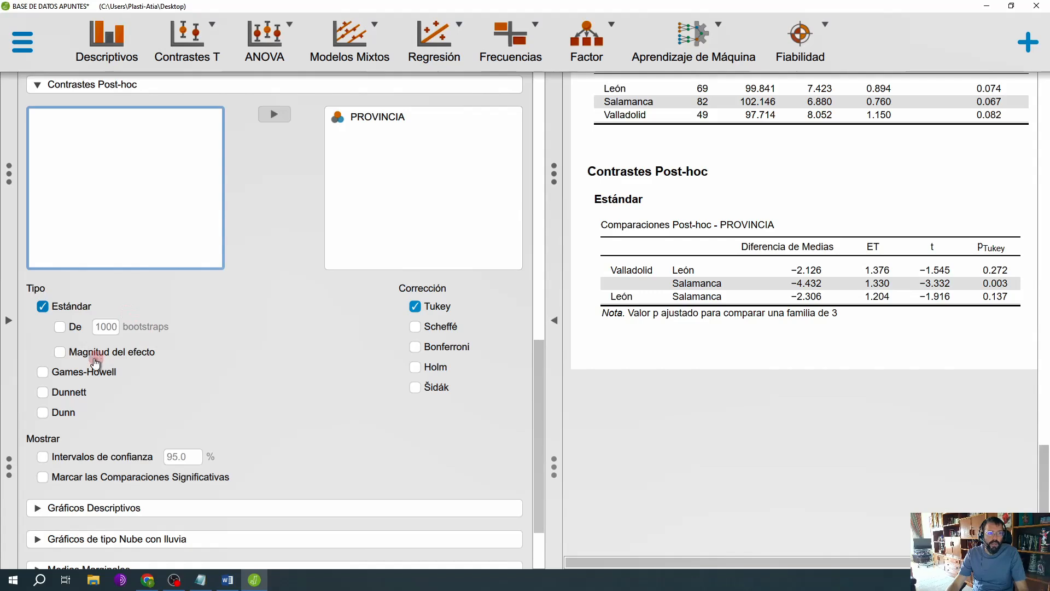
left_click(62, 353)
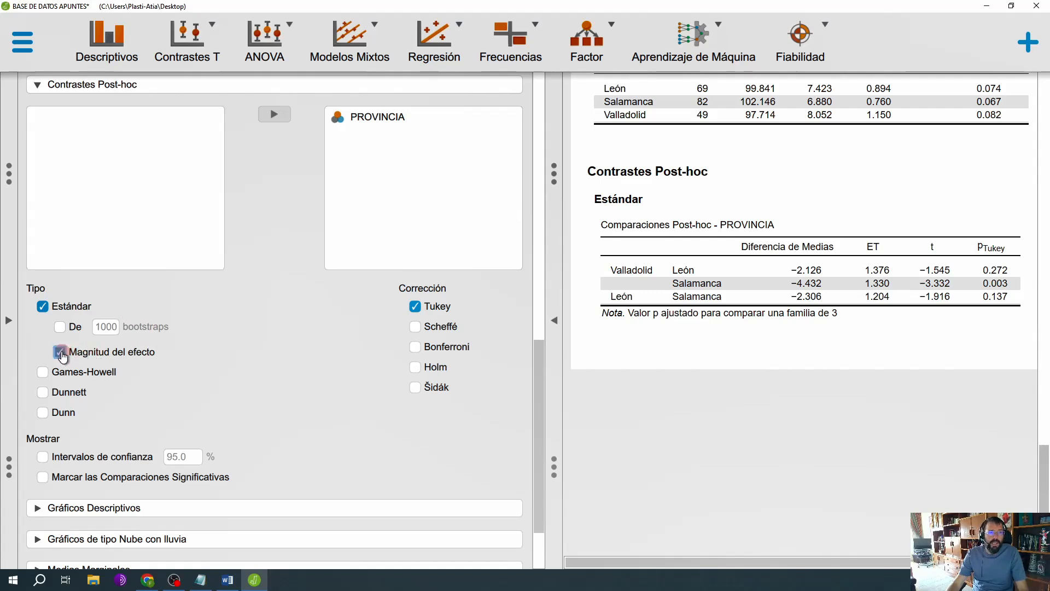
left_click(550, 329)
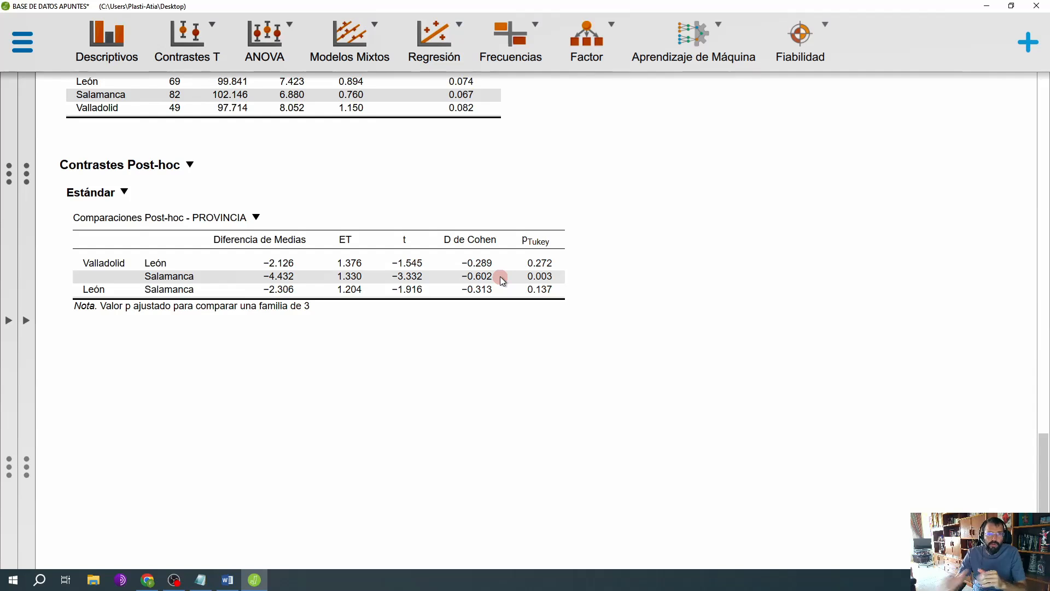
scroll(52, 227, "up", 2)
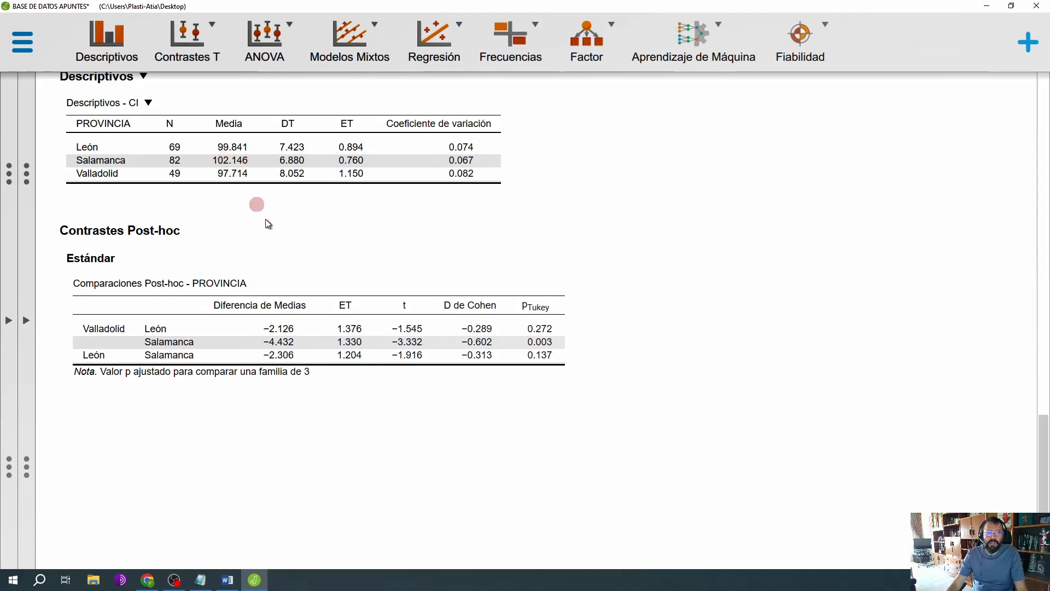
Step: Collapse the post-hoc options and create a descriptive plot (Gráficos Descriptivos) of CI with PROVINCIA on the horizontal axis
left_click(27, 323)
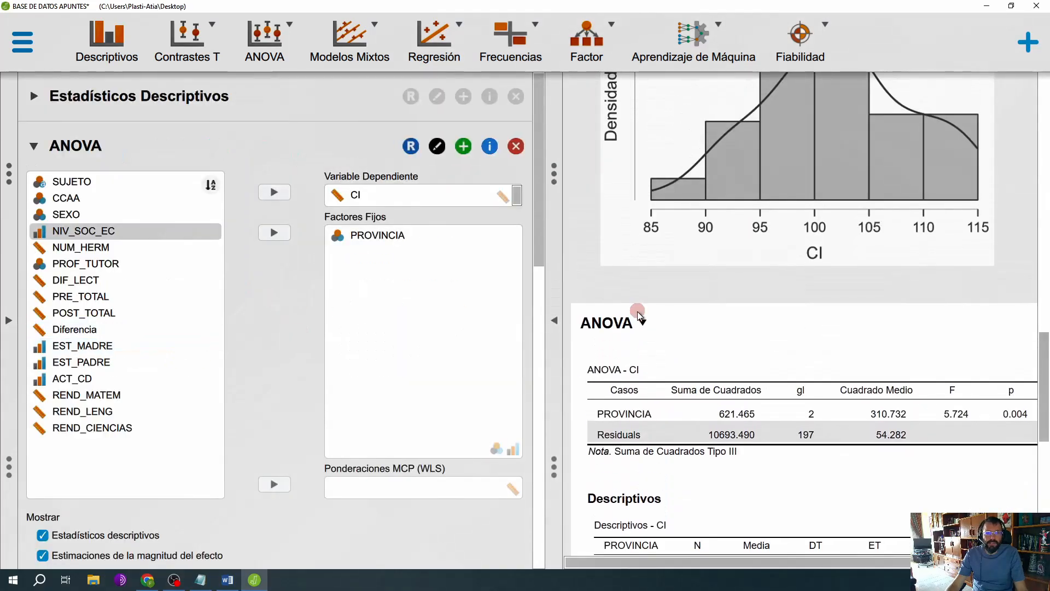
scroll(646, 323, "down", 4)
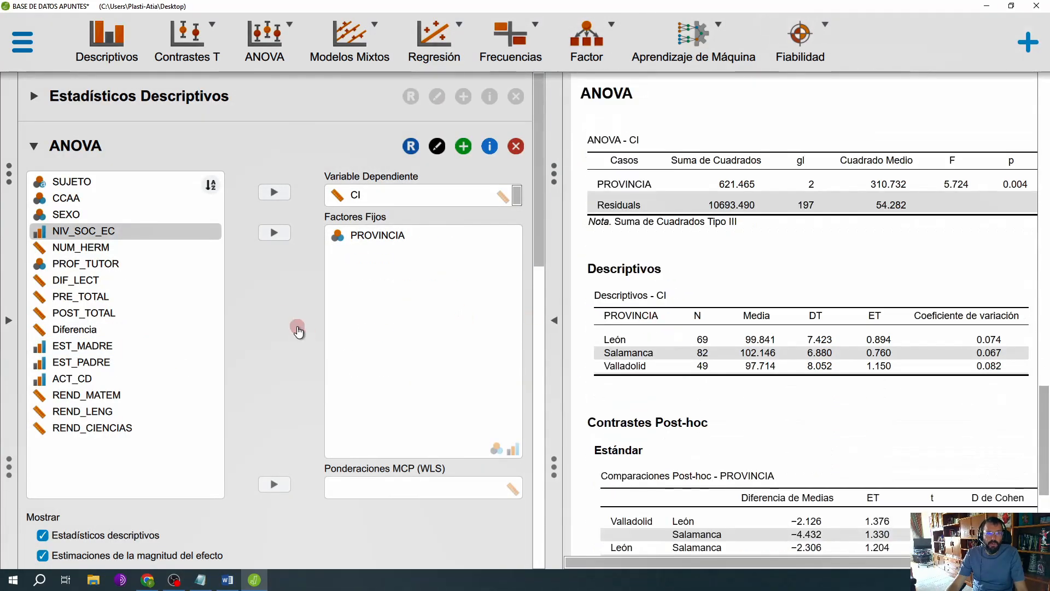
scroll(289, 316, "down", 1)
scroll(289, 316, "down", 8)
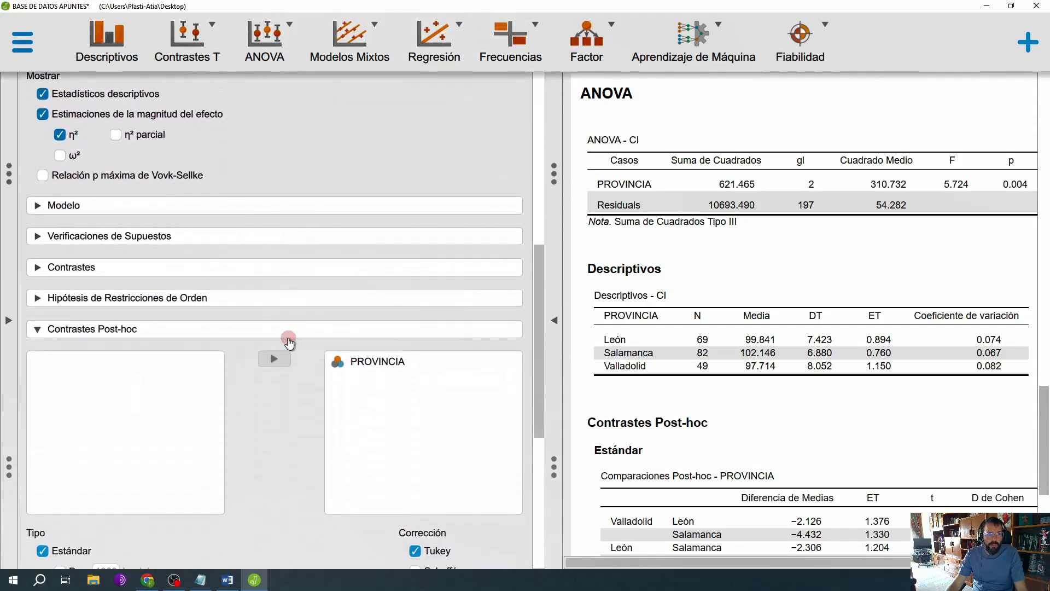
left_click(284, 332)
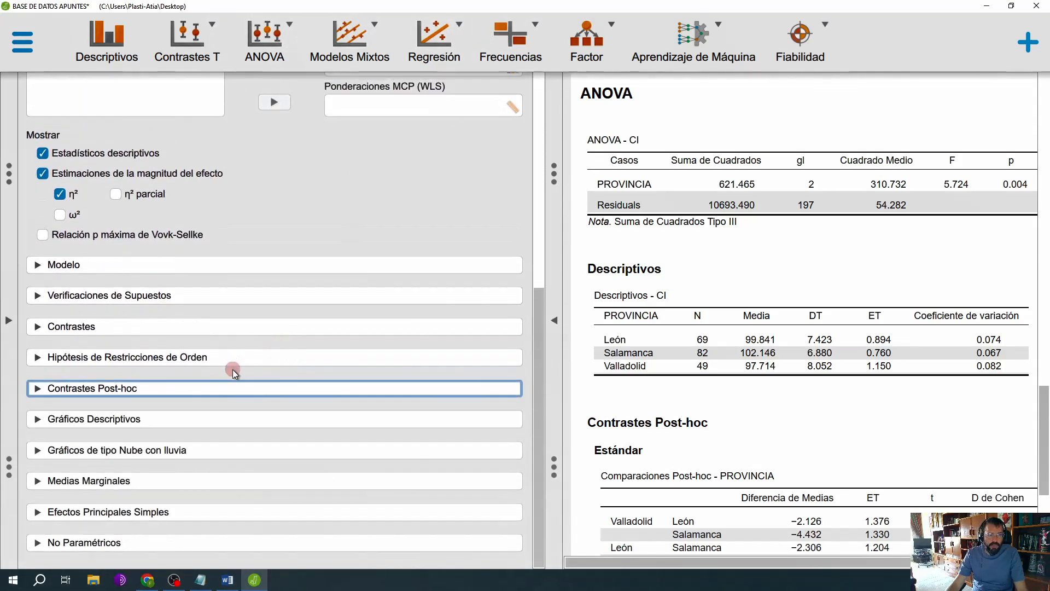
left_click(210, 422)
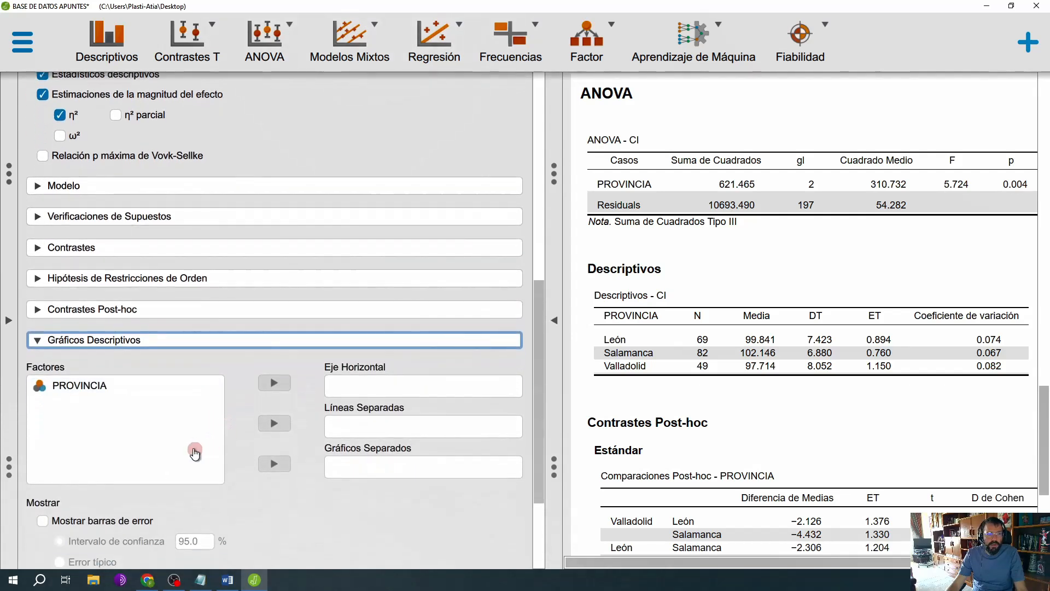
left_click(105, 386)
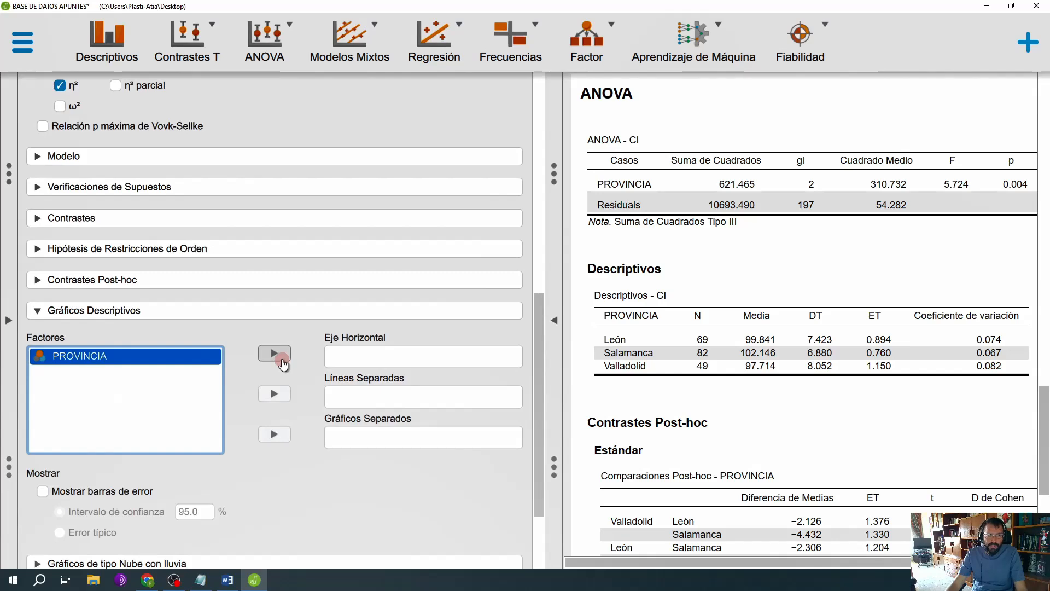
left_click(283, 364)
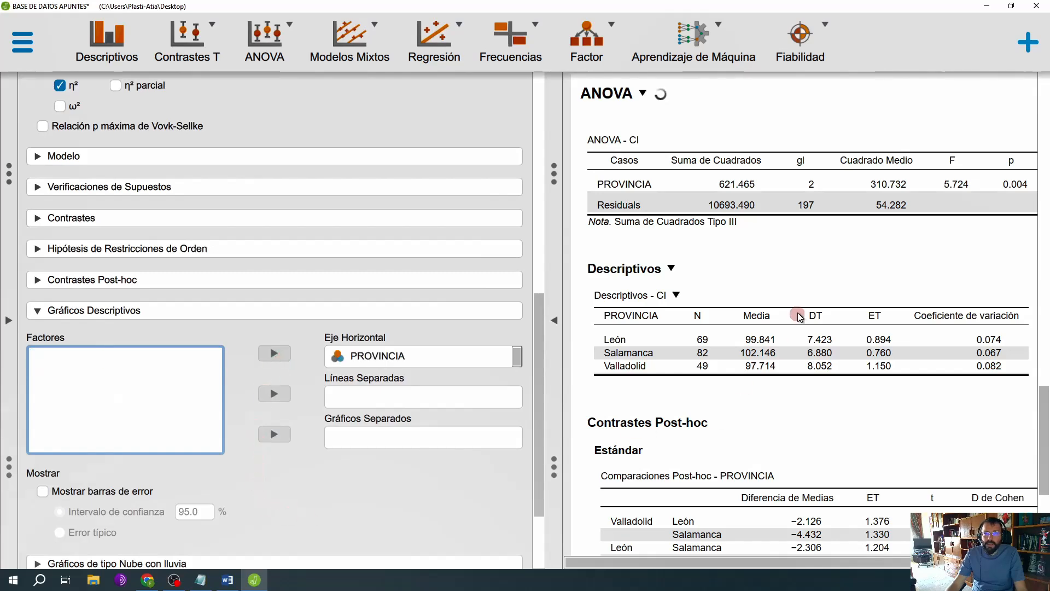
scroll(804, 318, "down", 4)
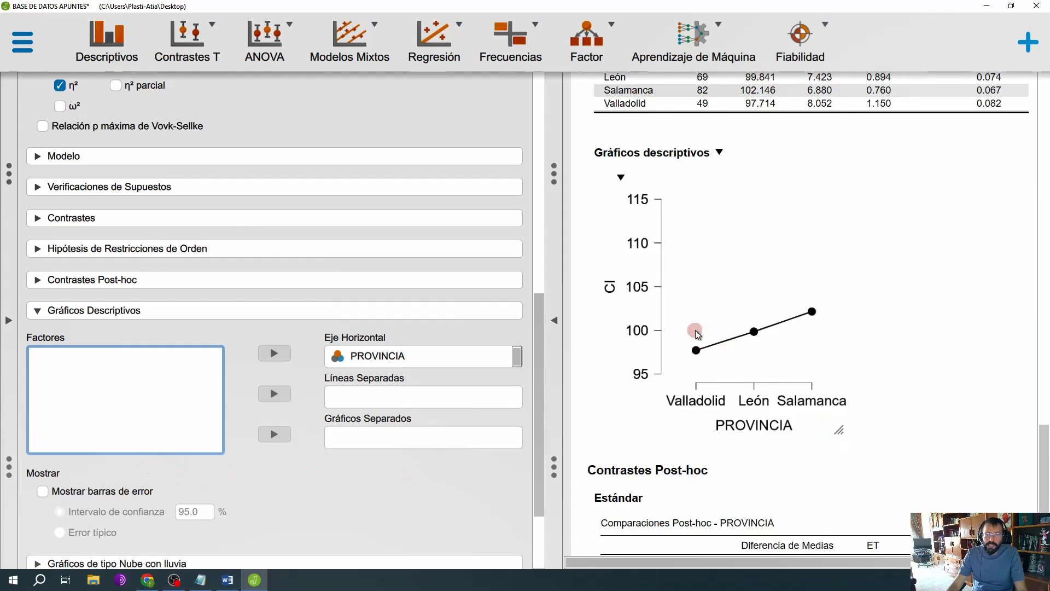
Step: Show error bars with a 95% confidence interval on the descriptive plot and enlarge the plot in the full-width results
left_click(46, 491)
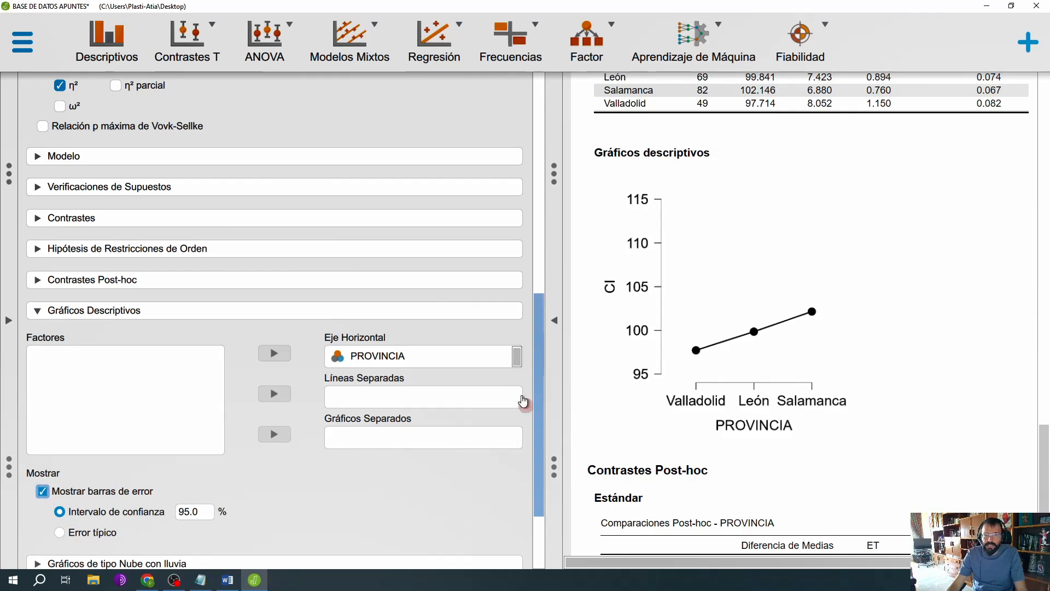
left_click(553, 322)
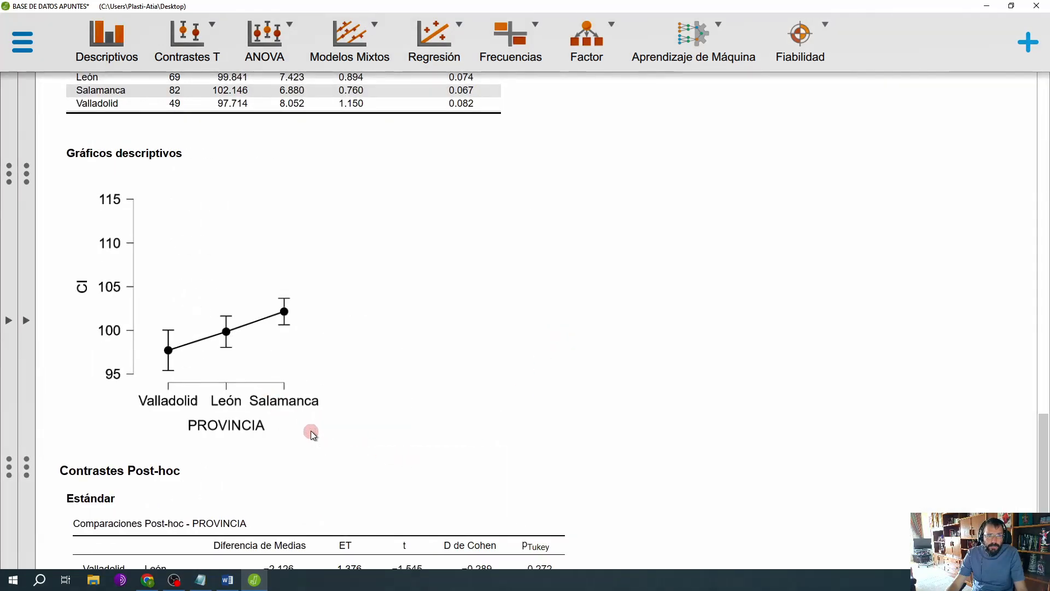
left_click_drag(309, 433, 466, 469)
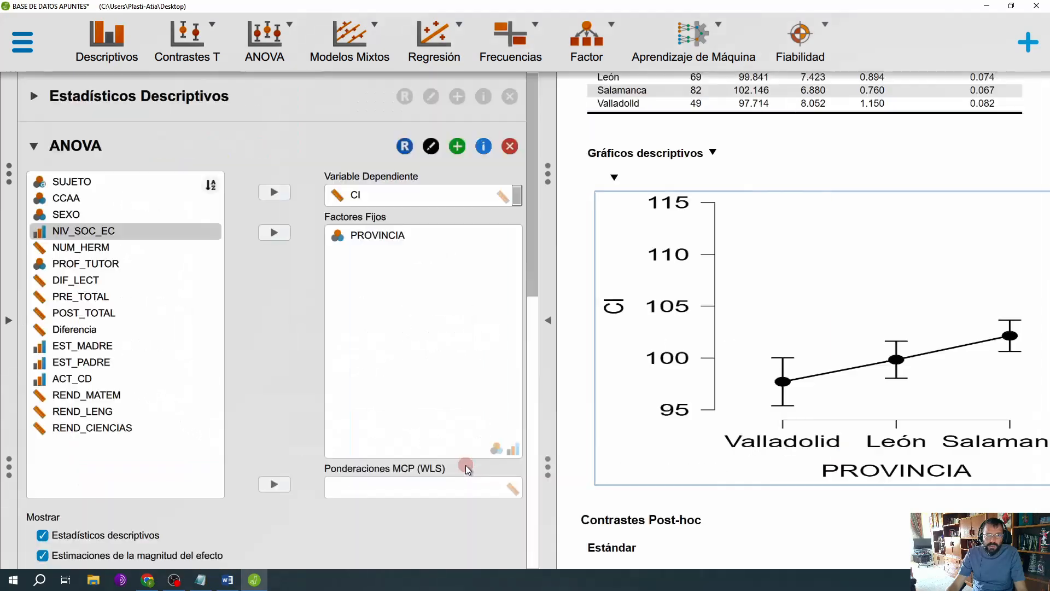
left_click(552, 323)
scroll(599, 349, "down", 5)
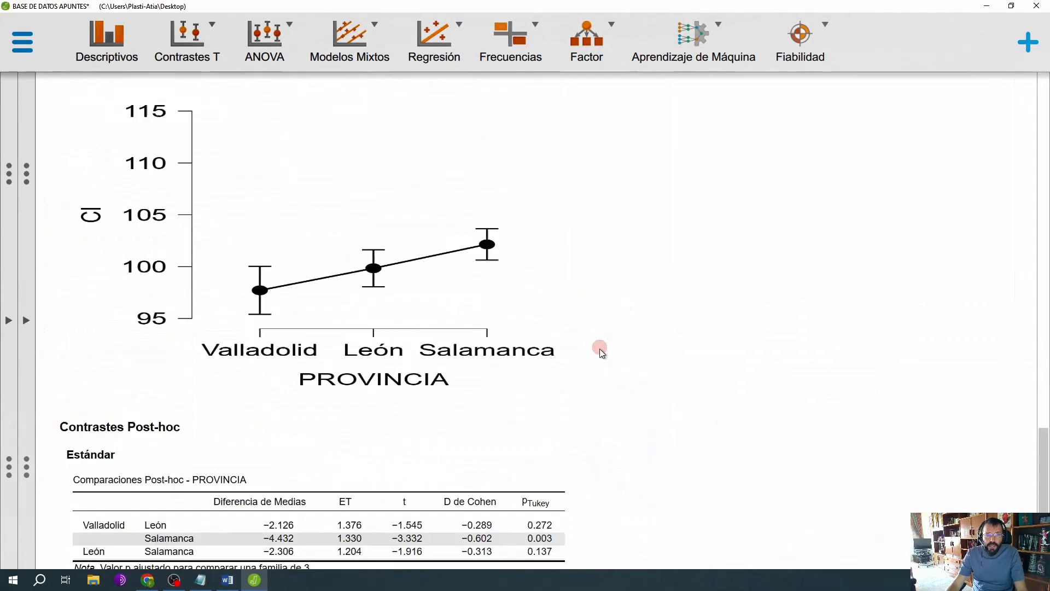
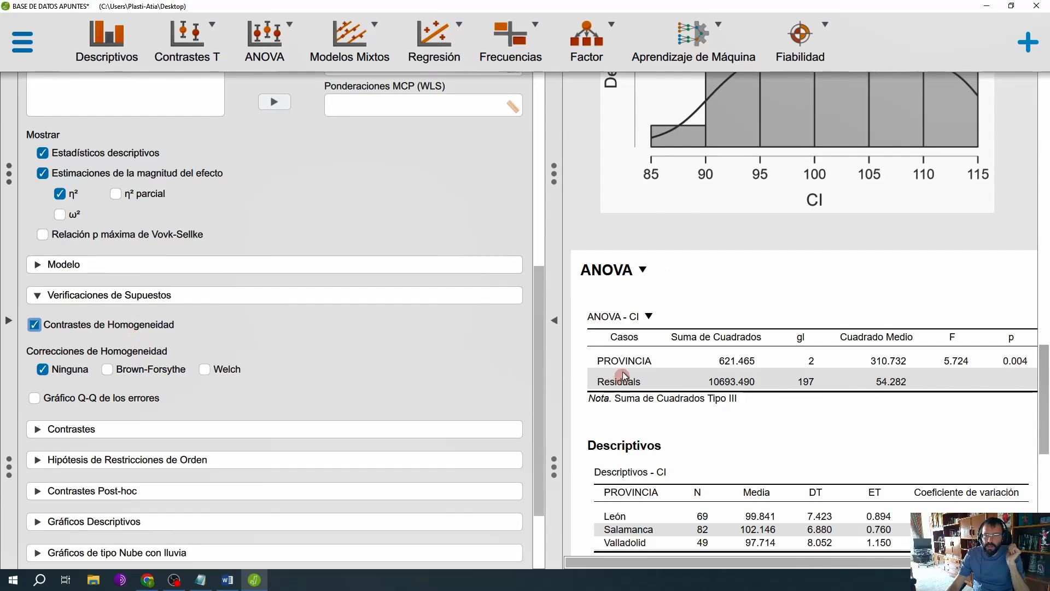
Step: Review the Levene equality-of-variances table in the full-width results and return to the analysis options
left_click(554, 320)
scroll(541, 370, "down", 3)
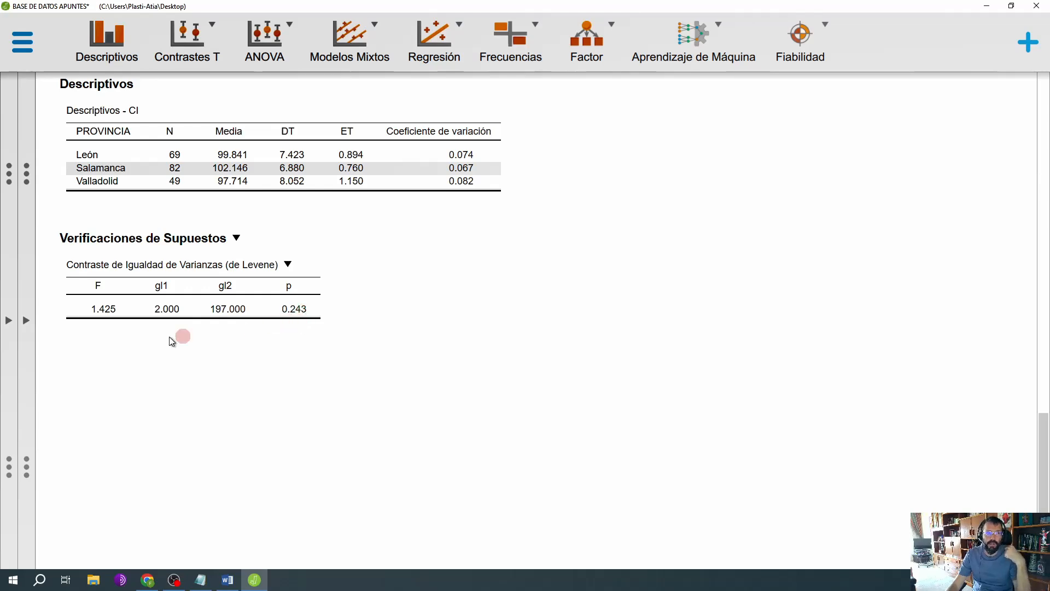
left_click(26, 320)
Step: Remove the homogeneity test and replace the Ninguna homogeneity correction with Welch, then collapse the assumption checks
scroll(257, 361, "down", 9)
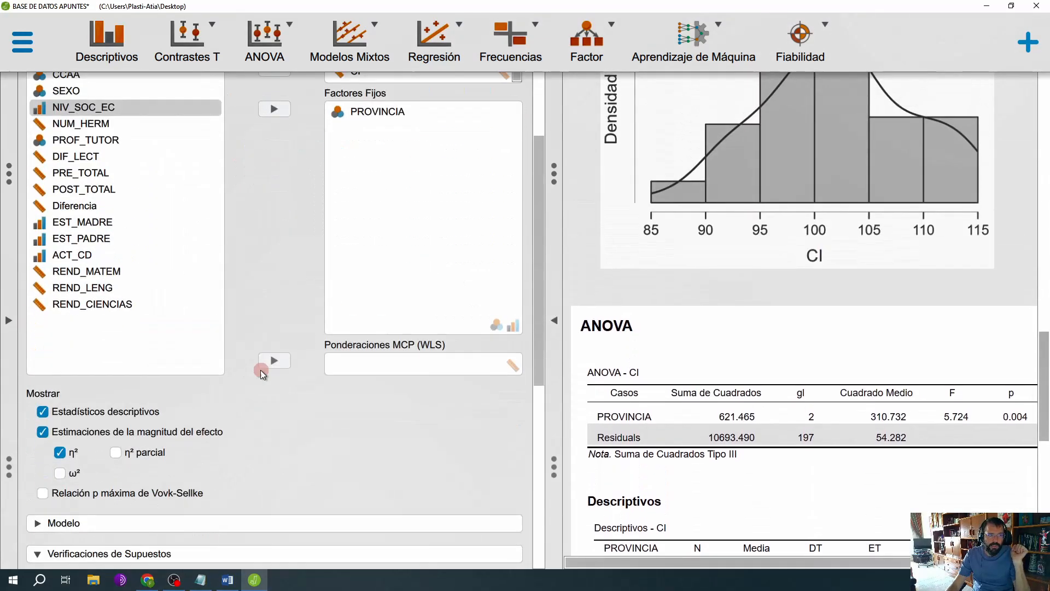
left_click(33, 224)
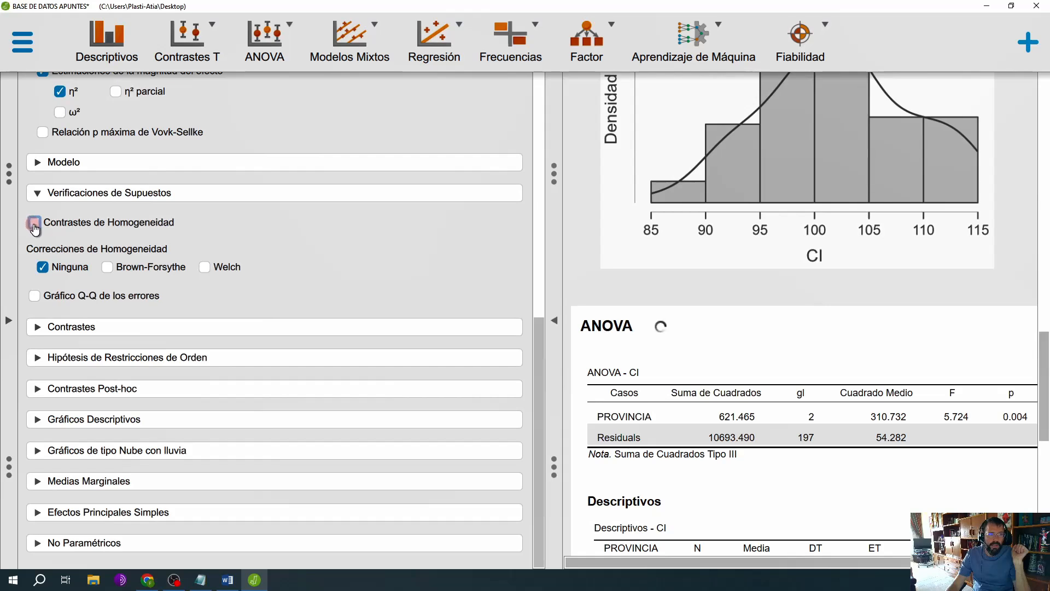
left_click(42, 268)
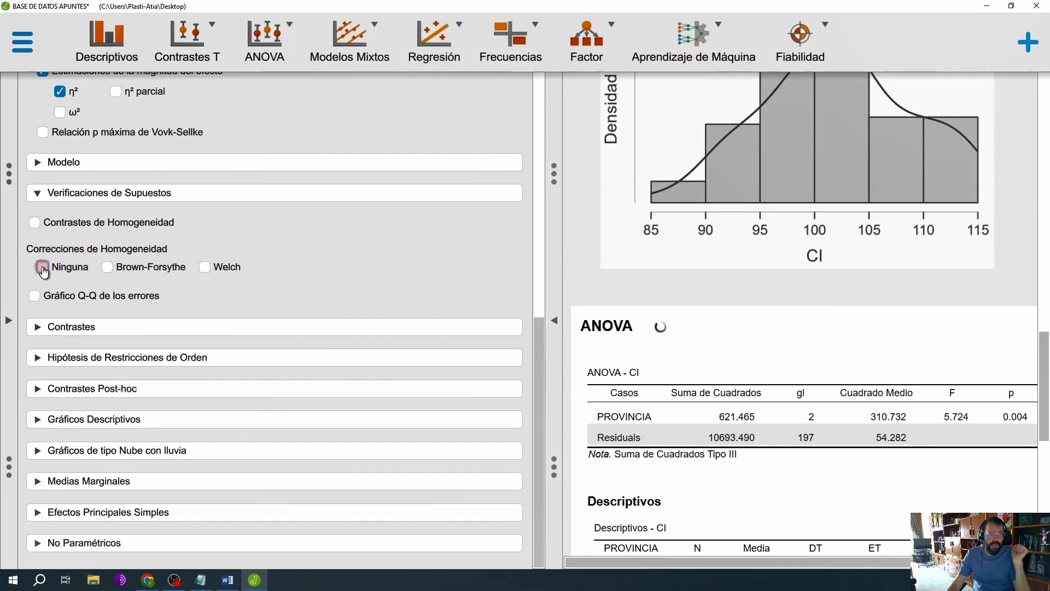
left_click(205, 269)
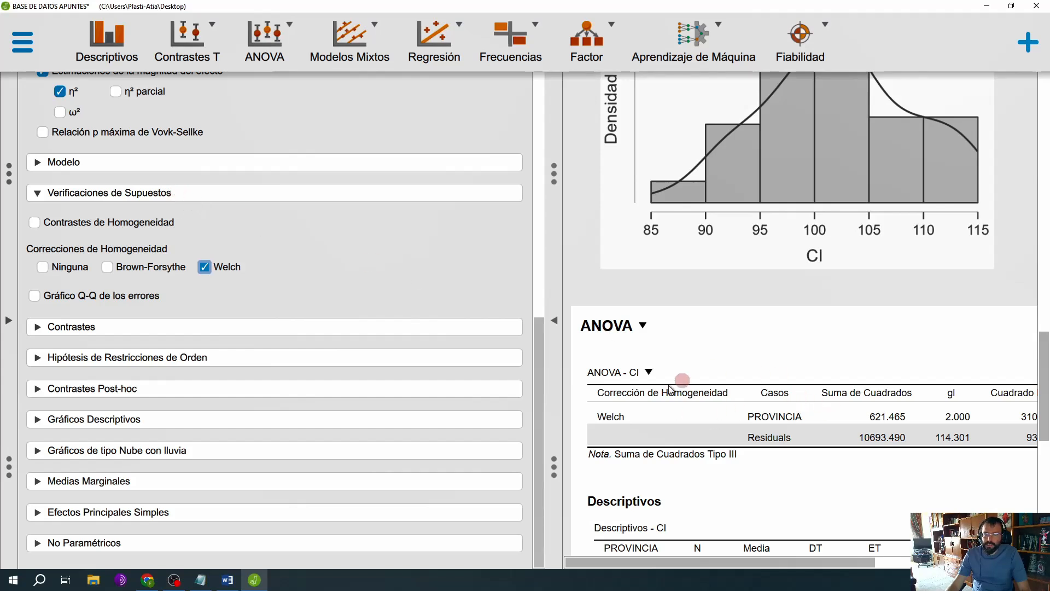
left_click(211, 196)
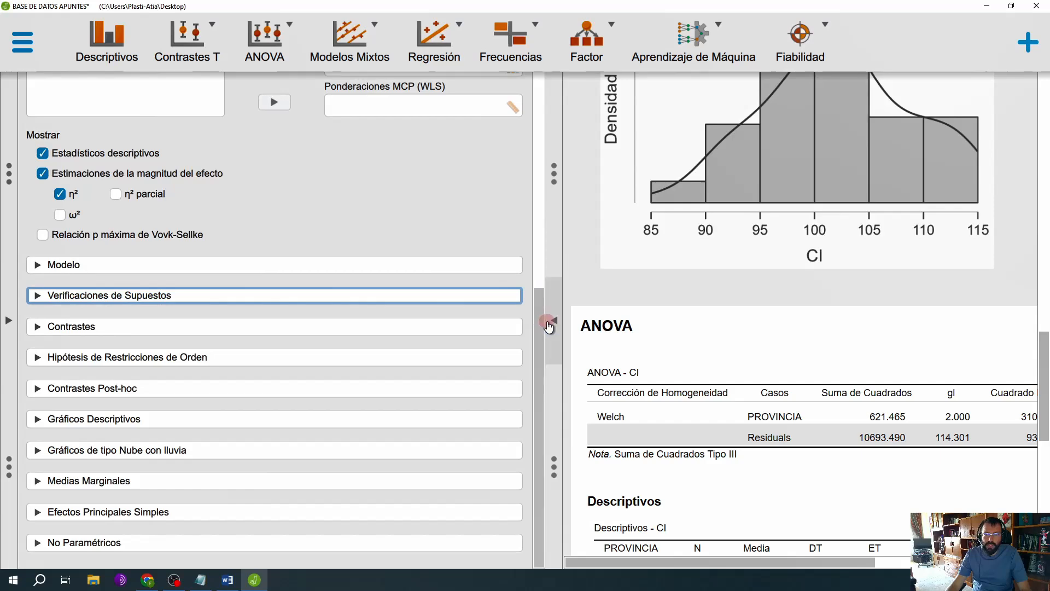
Step: Examine the Welch-corrected ANOVA table and descriptives in the full-width results and return to the analysis options
left_click(549, 320)
scroll(549, 321, "down", 3)
scroll(550, 320, "down", 1)
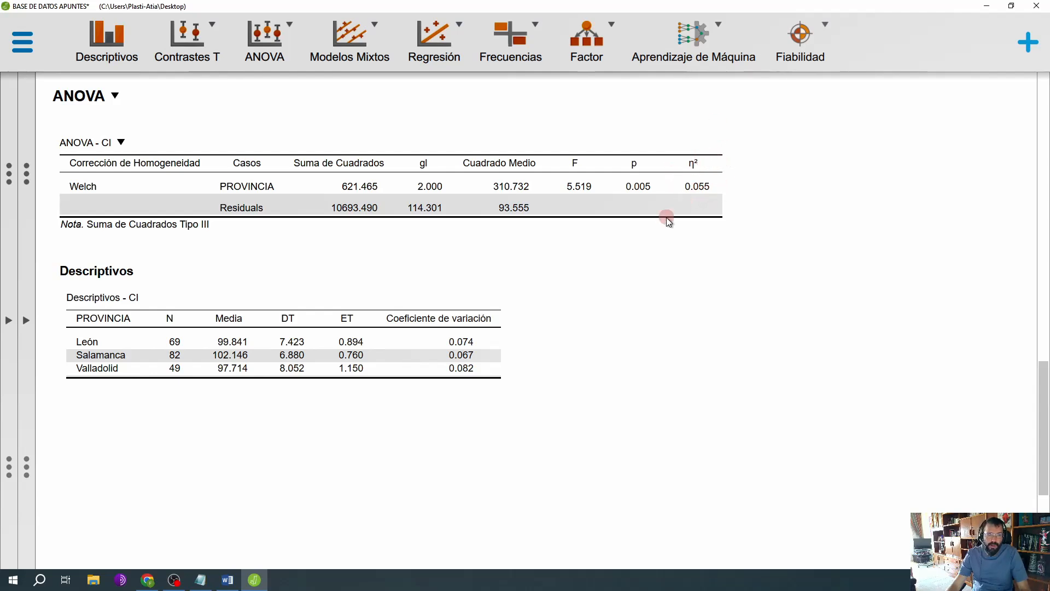
left_click(30, 331)
Step: Expand Contrastes Post-hoc and add PROVINCIA as the factor for the post-hoc comparisons
scroll(253, 321, "down", 6)
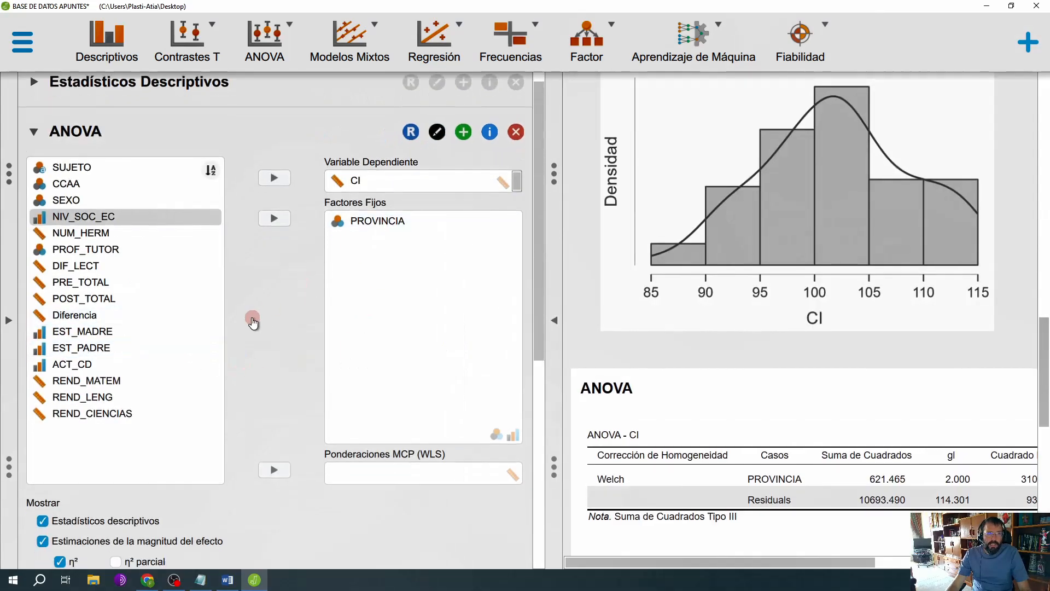
scroll(253, 322, "down", 2)
left_click(202, 393)
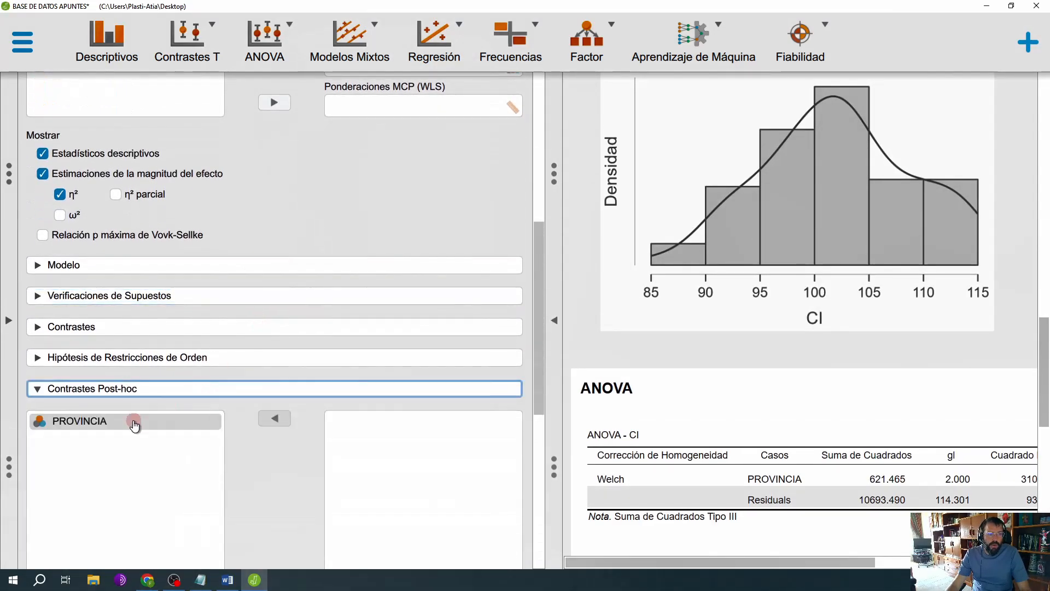
left_click(133, 421)
left_click(268, 383)
Step: Replace the Estándar post-hoc type with Games-Howell and review its comparison table for PROVINCIA
scroll(263, 378, "down", 6)
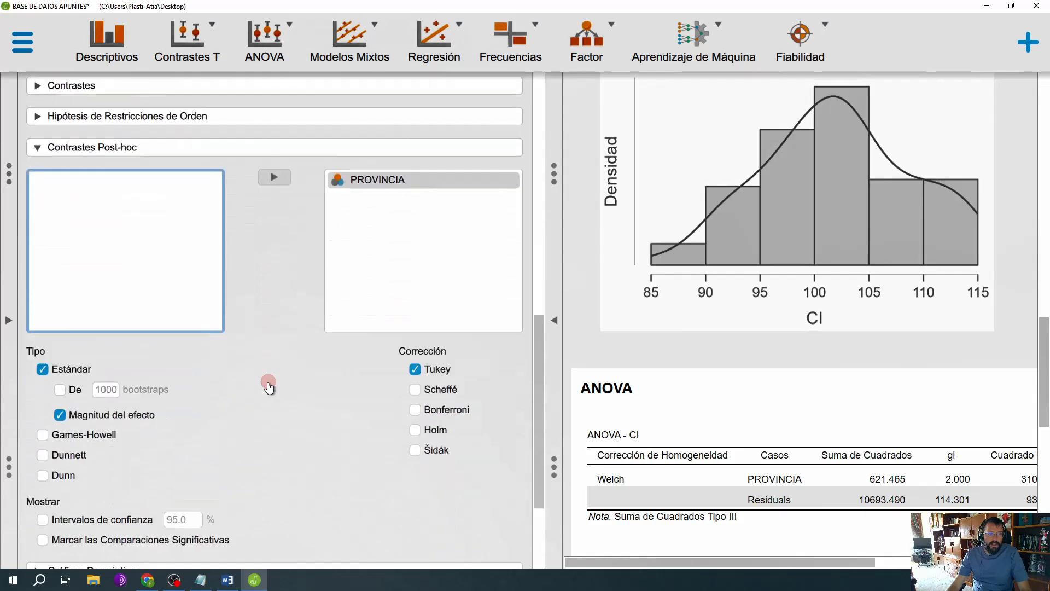
left_click(44, 217)
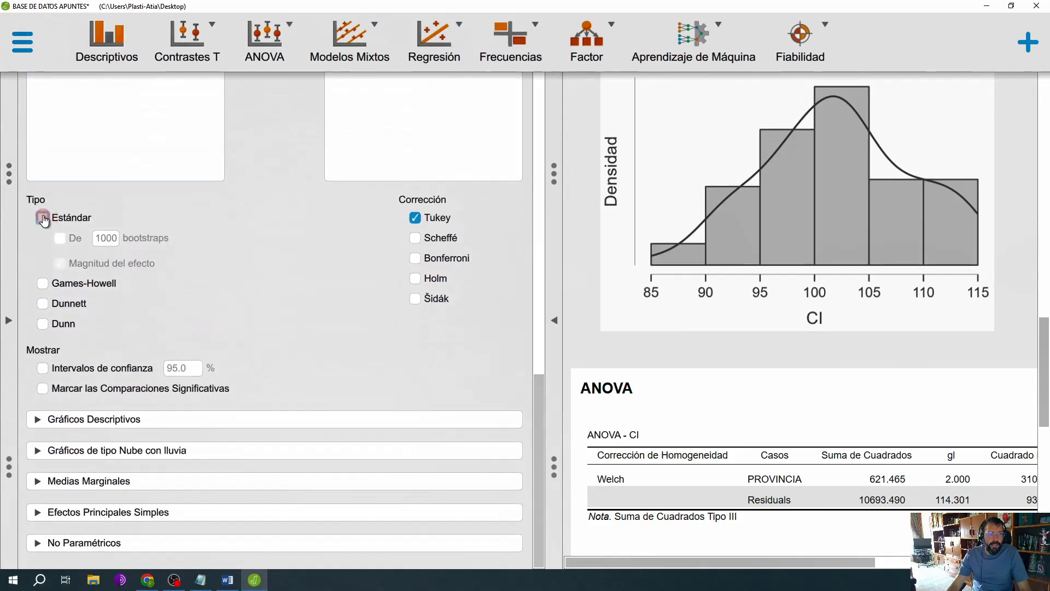
left_click(44, 284)
scroll(822, 432, "down", 5)
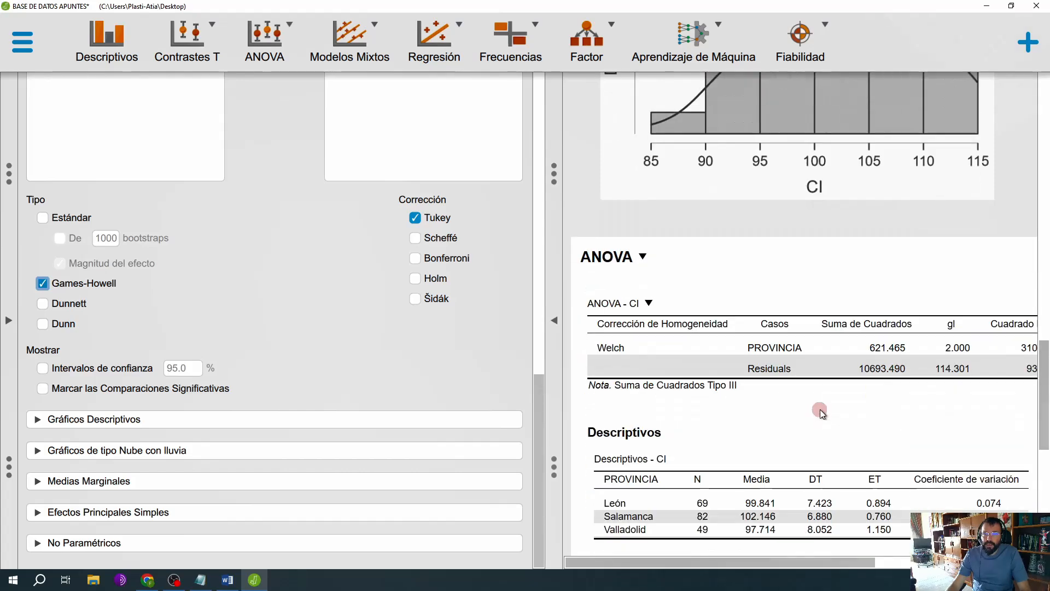
scroll(821, 407, "down", 3)
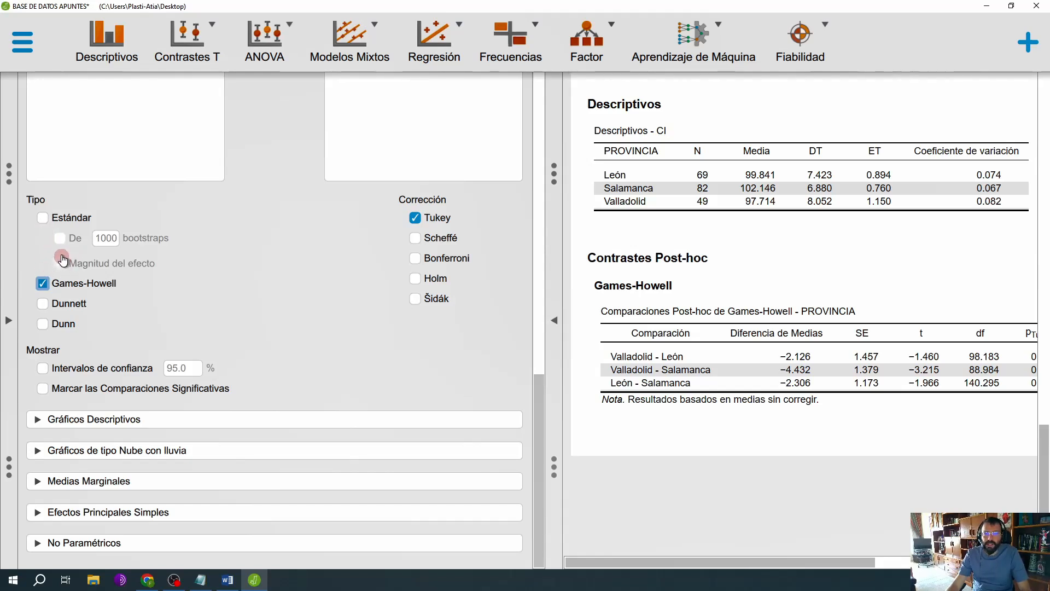
Step: Enable the Estándar post-hoc type alongside Games-Howell and compare both tables in the full-width results
left_click(48, 220)
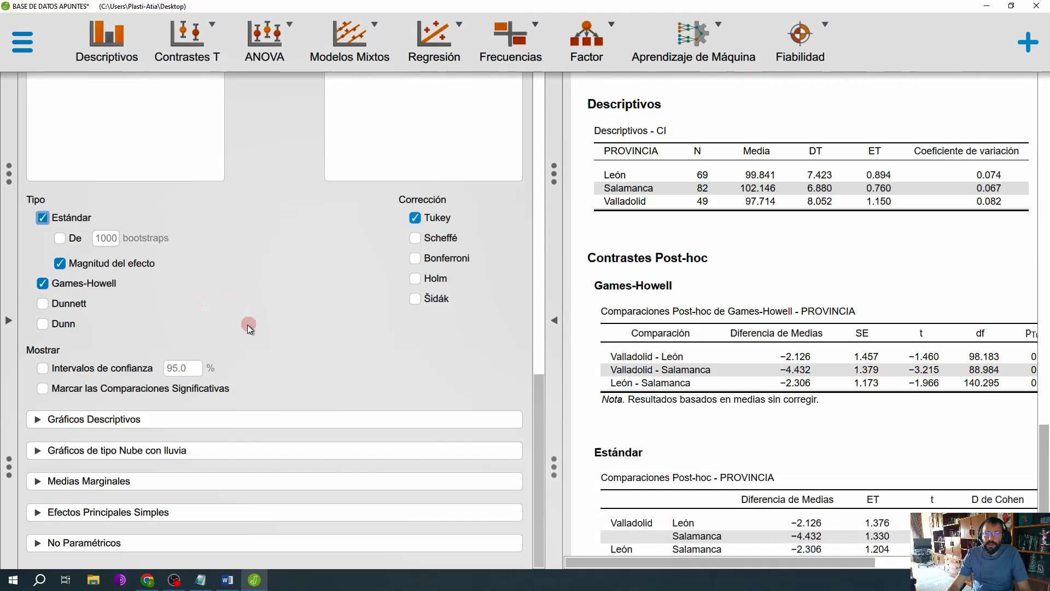
left_click(554, 320)
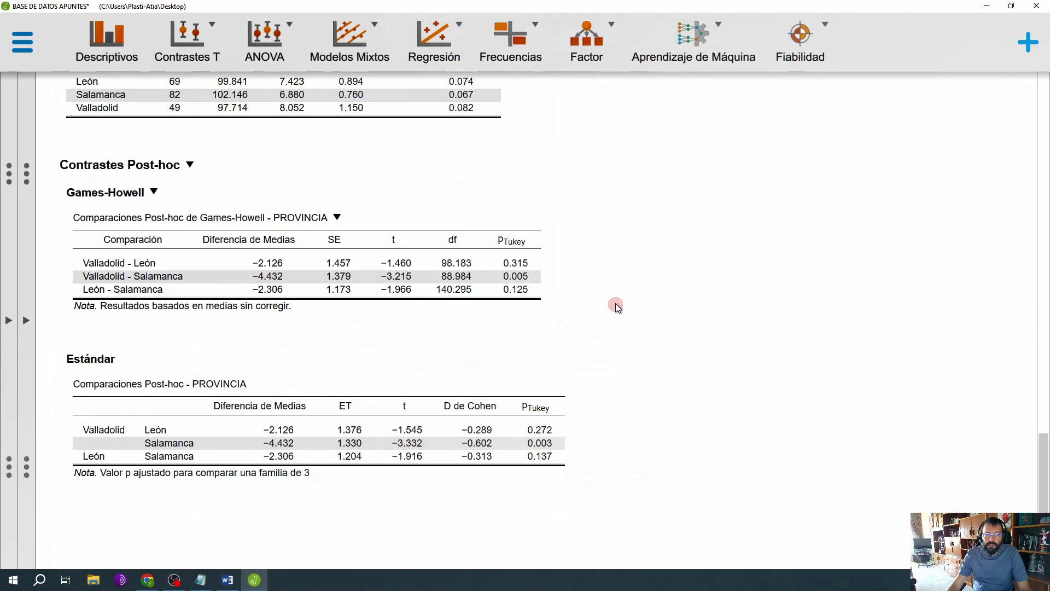